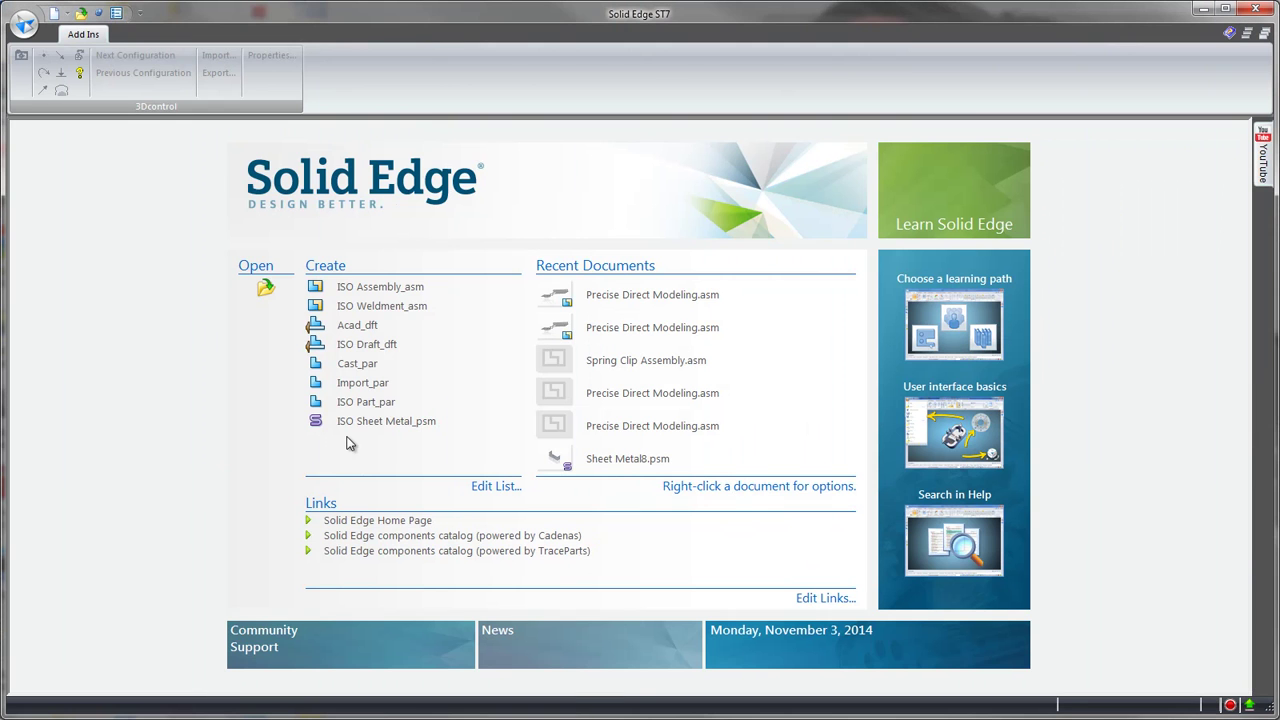
Create a new ISO sheet metal part and sketch a rectangle about 148 by 64 mm centred on the origin.
click(362, 422)
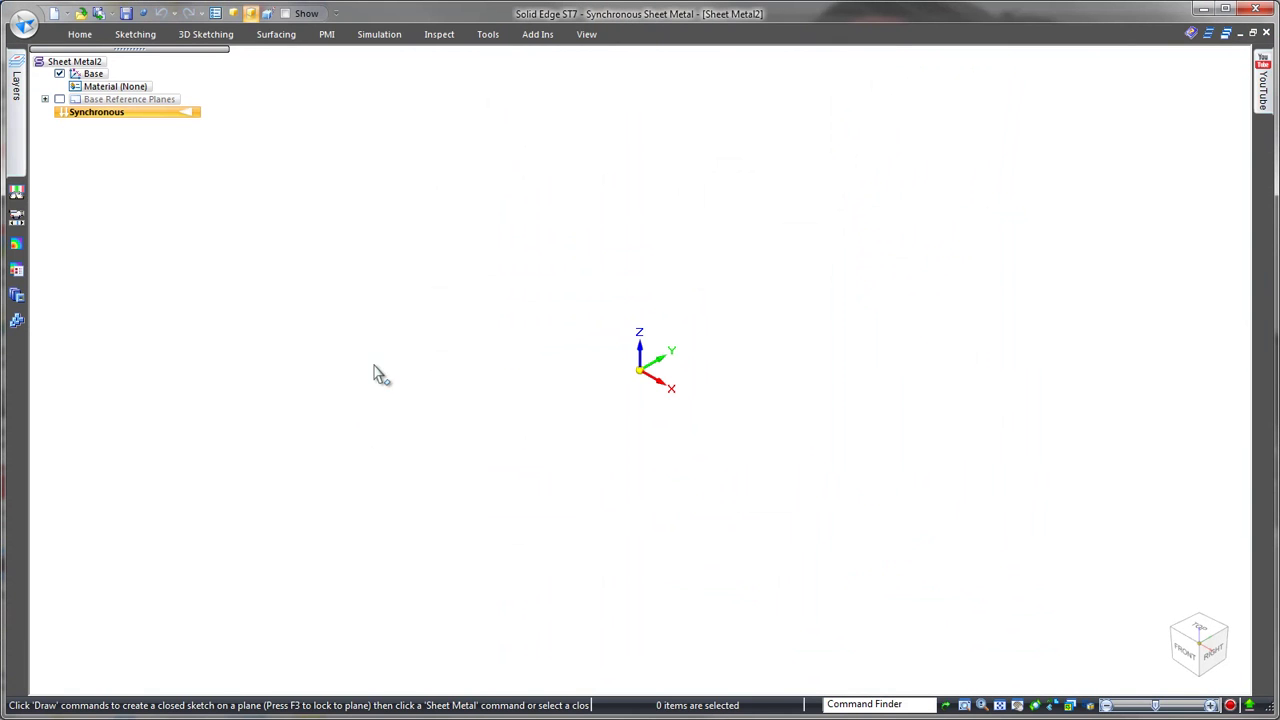
click(83, 37)
click(154, 62)
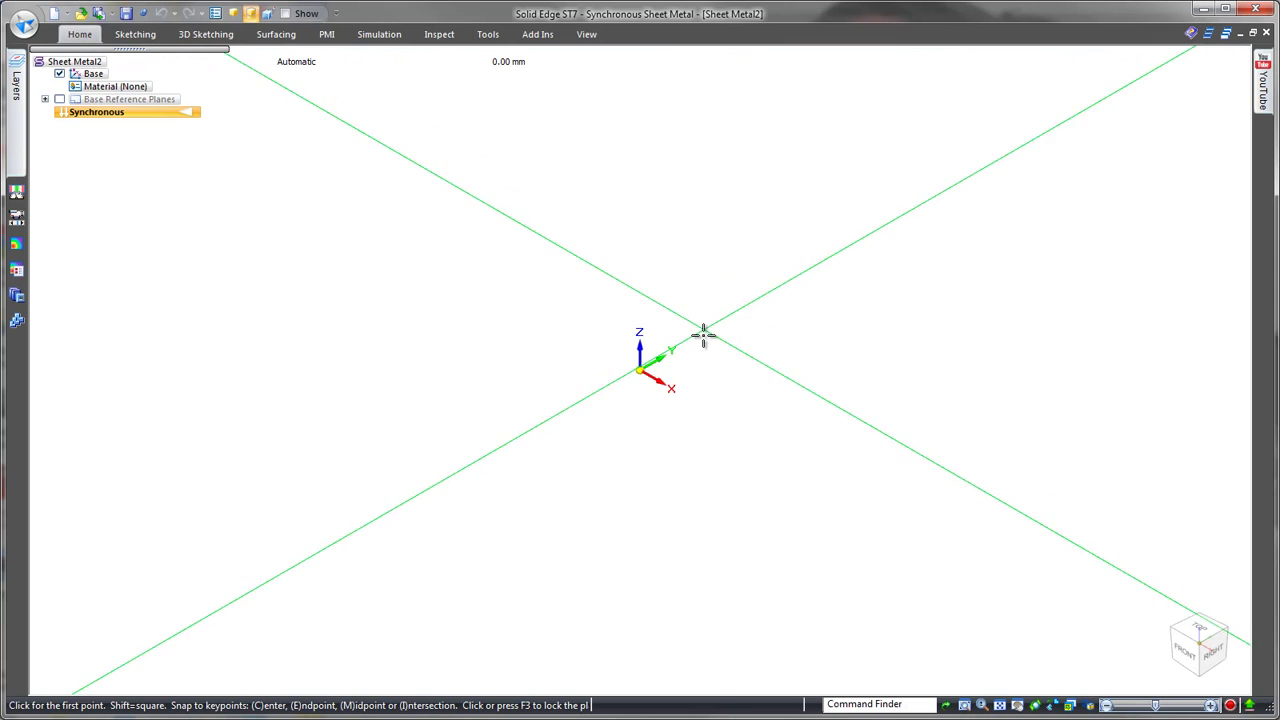
click(640, 370)
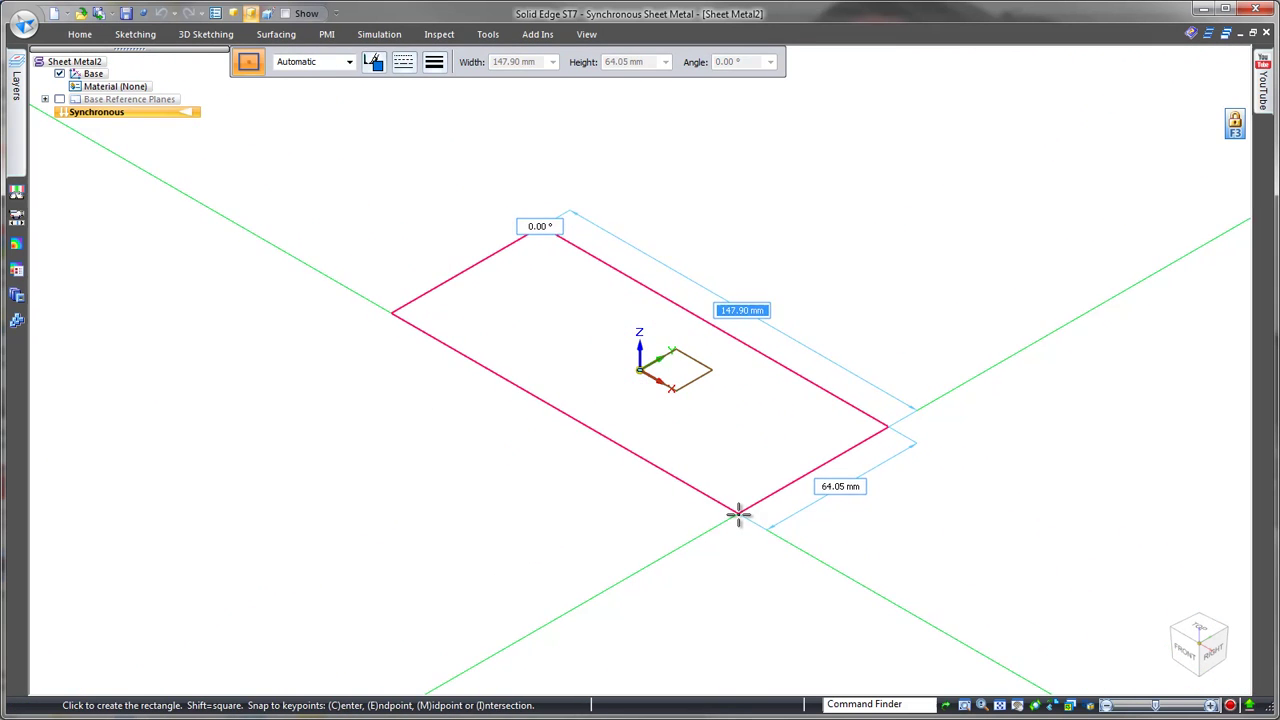
click(738, 514)
key(Escape)
Turn the rectangle's closed region into the base tab.
click(737, 500)
click(738, 470)
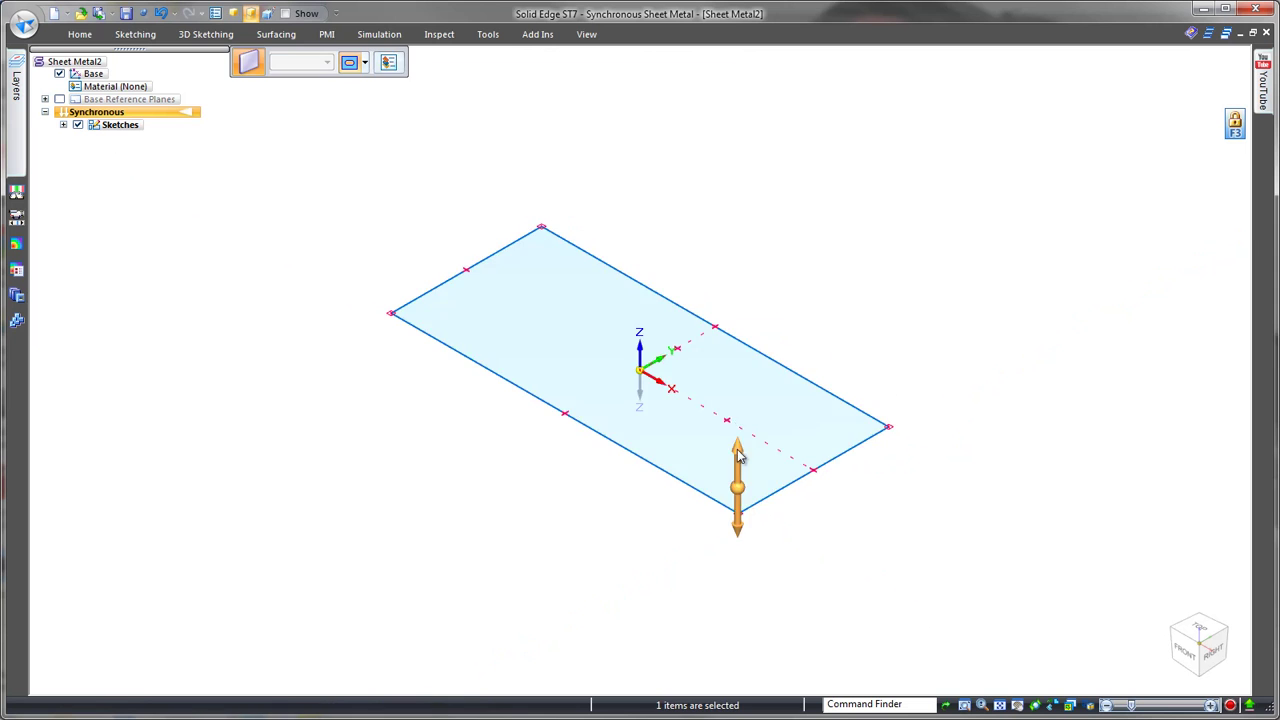
right_click(779, 437)
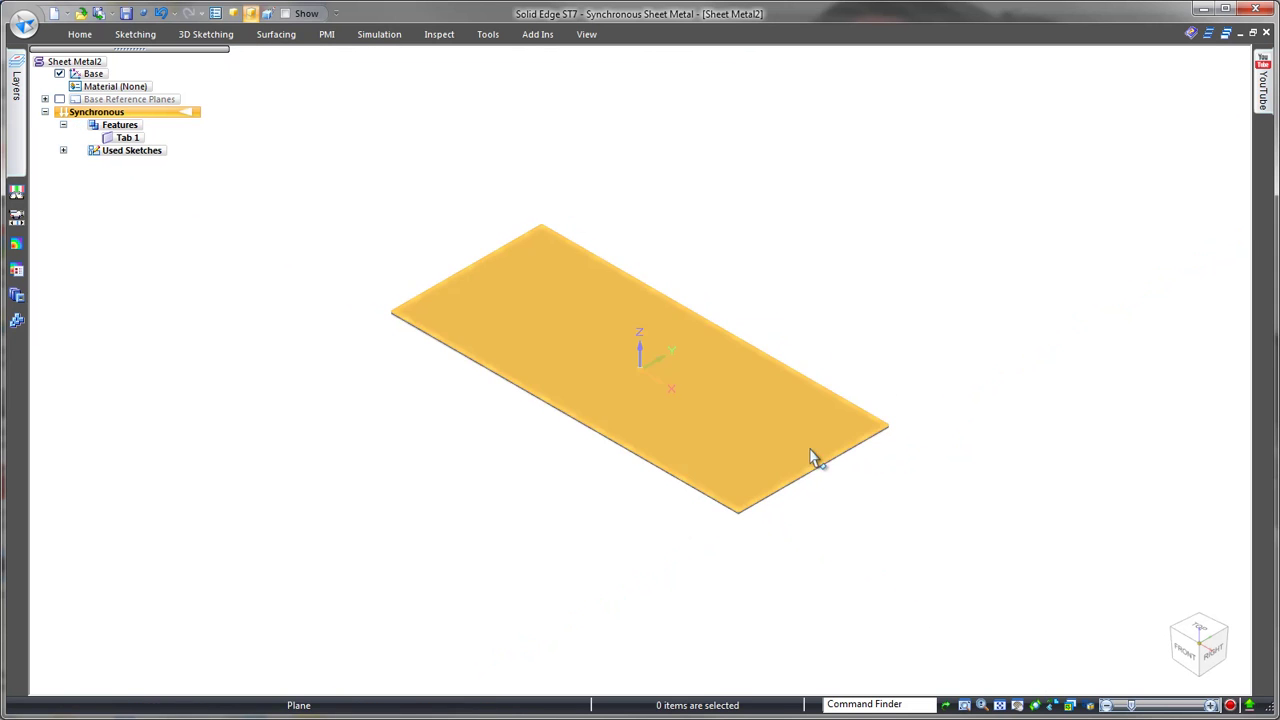
Add downward 90° flanges to both short edges of the base tab to form two legs.
click(813, 479)
ctrl+click(481, 266)
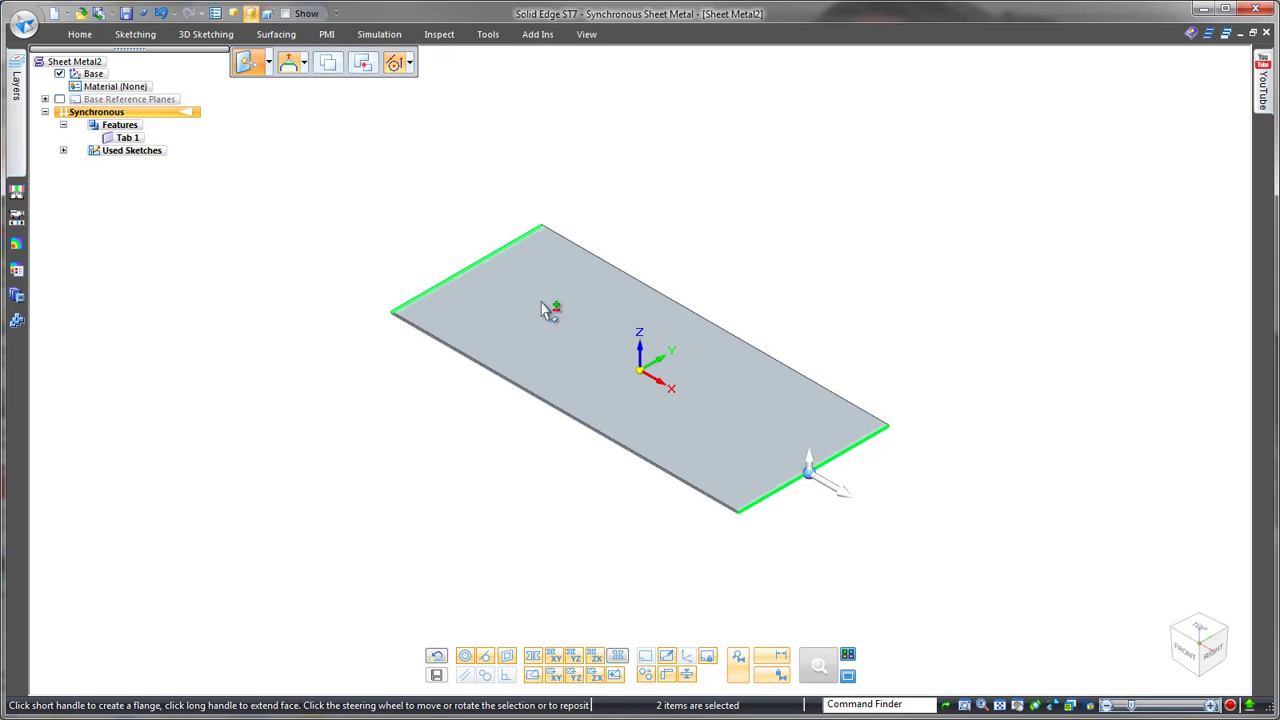
click(813, 462)
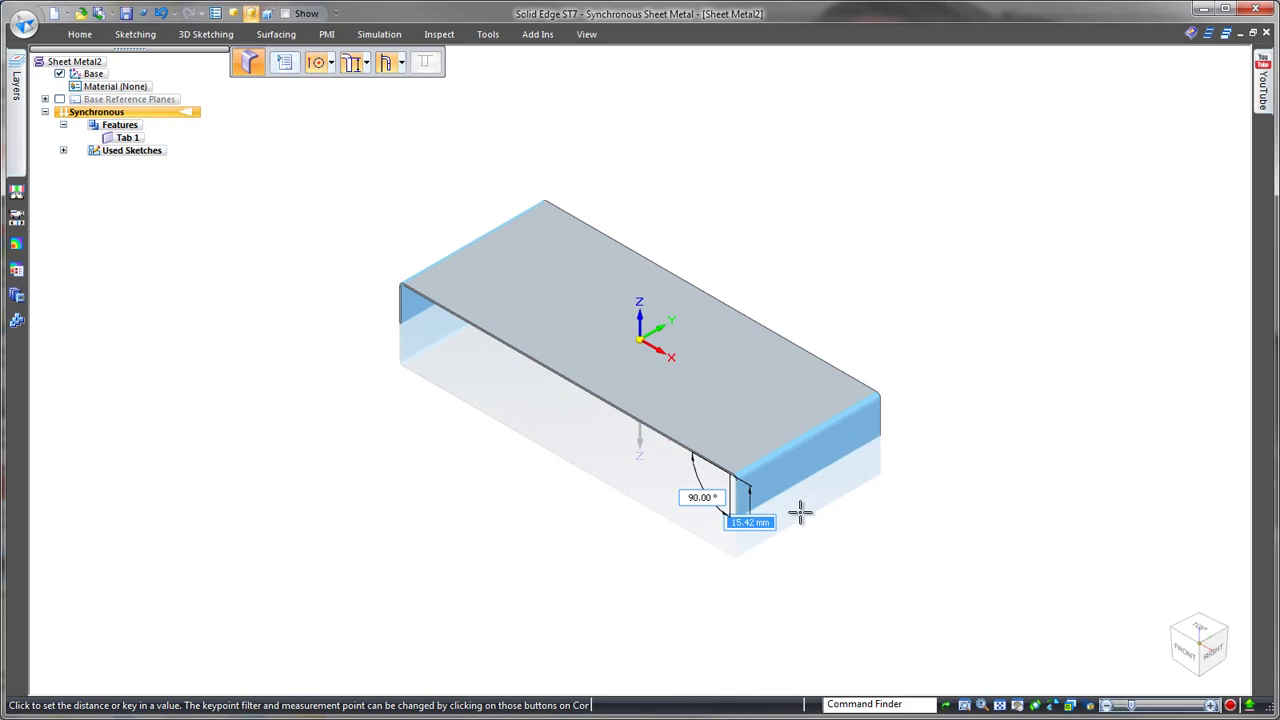
click(790, 589)
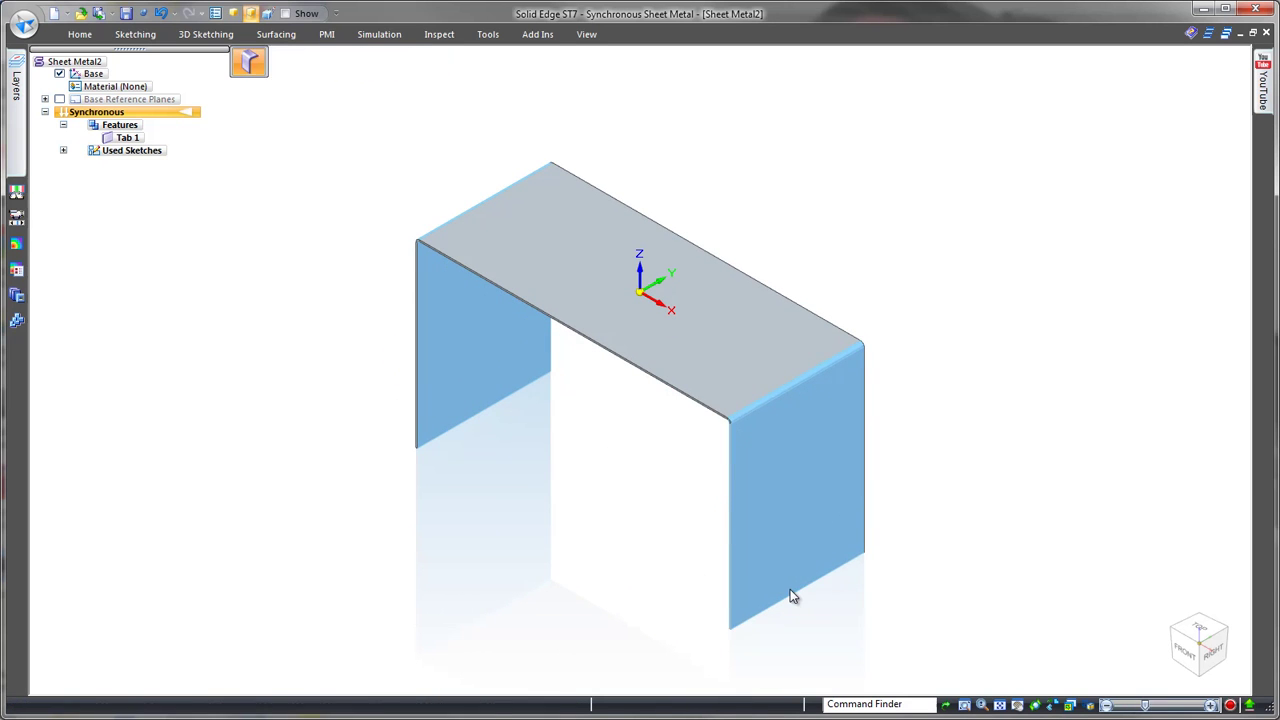
Add outward flanges along the lower edges of both legs to form feet.
click(810, 586)
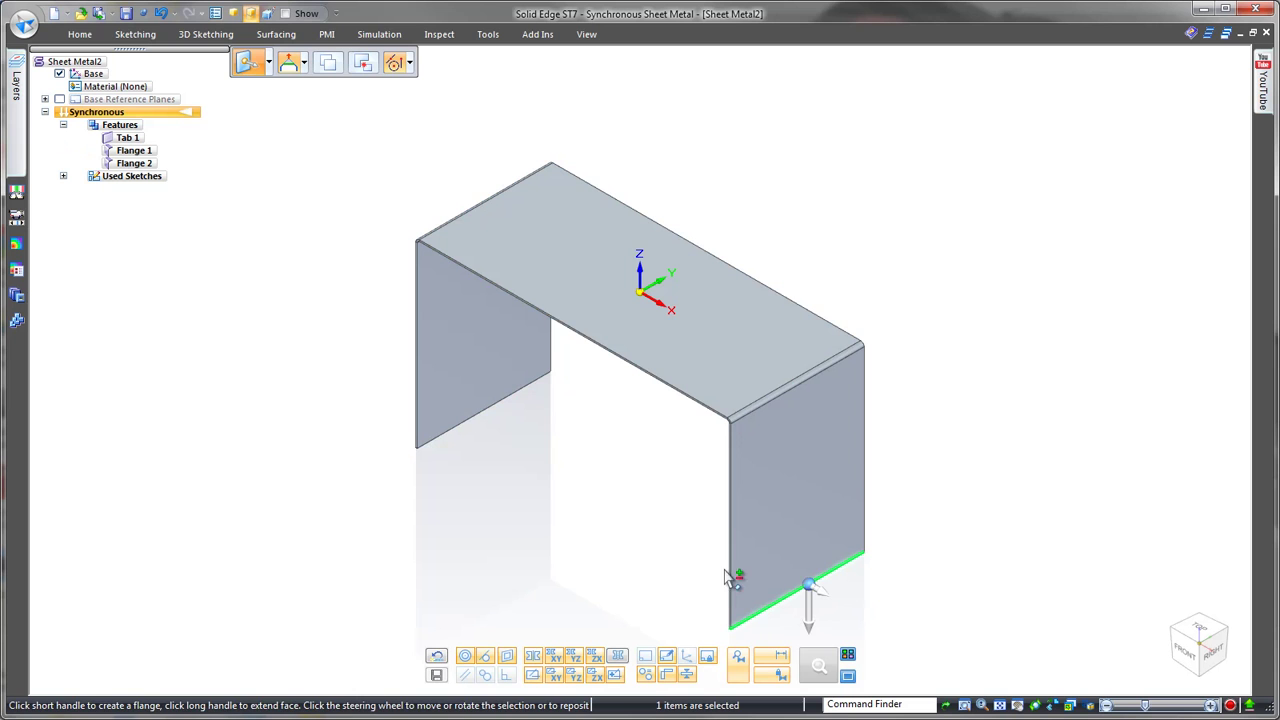
ctrl+click(494, 405)
click(812, 600)
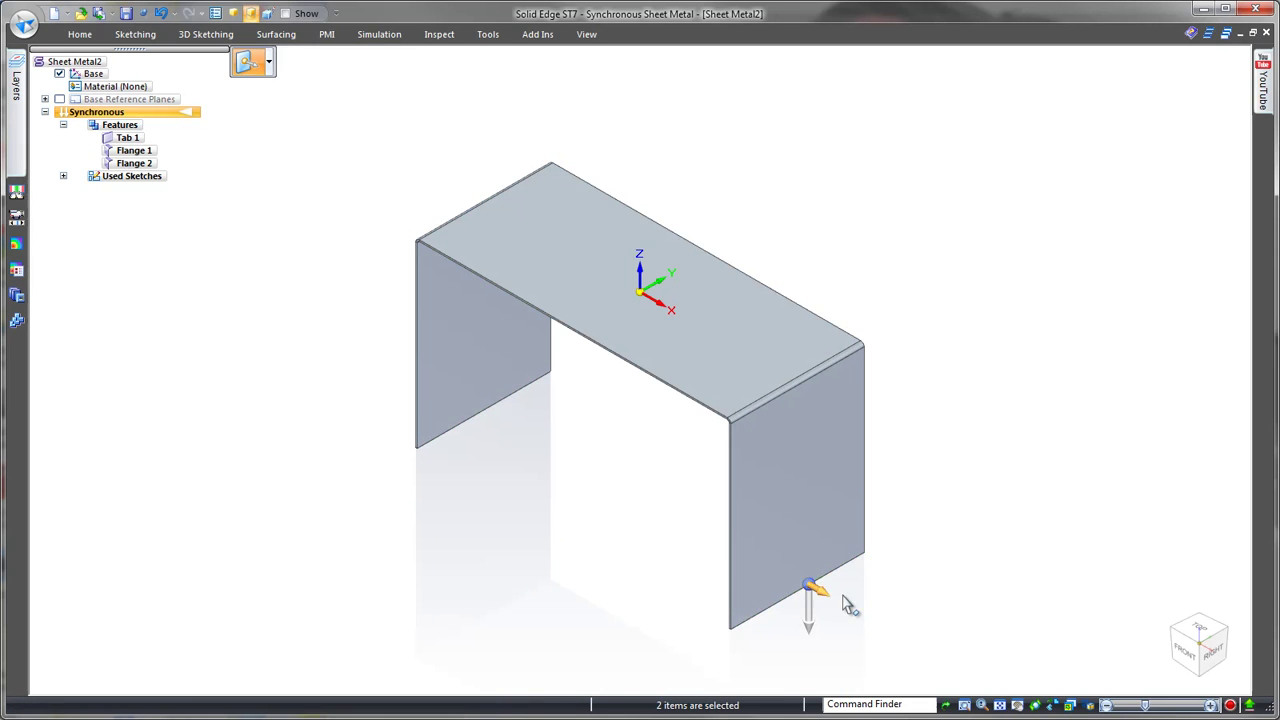
click(905, 637)
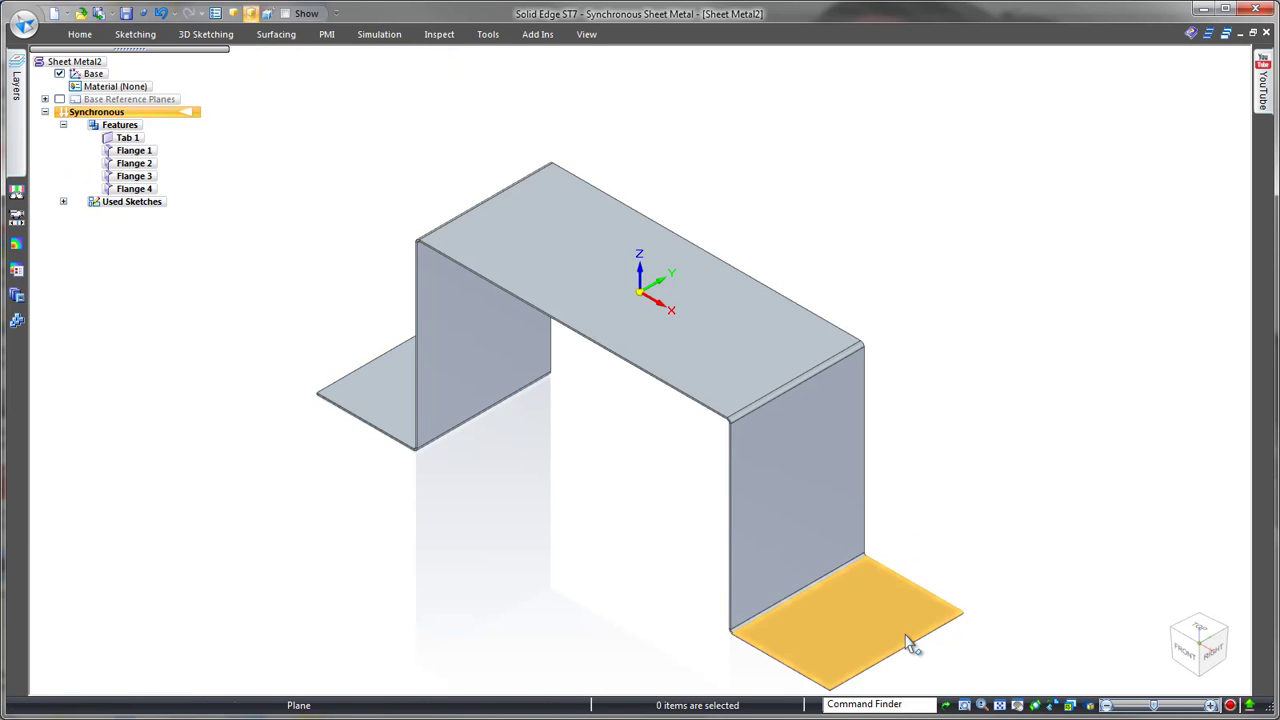
Rotate one leg together with its foot flange outward about the bend at the base tab using the steering wheel.
middle_drag(595, 574, 753, 594)
click(566, 592)
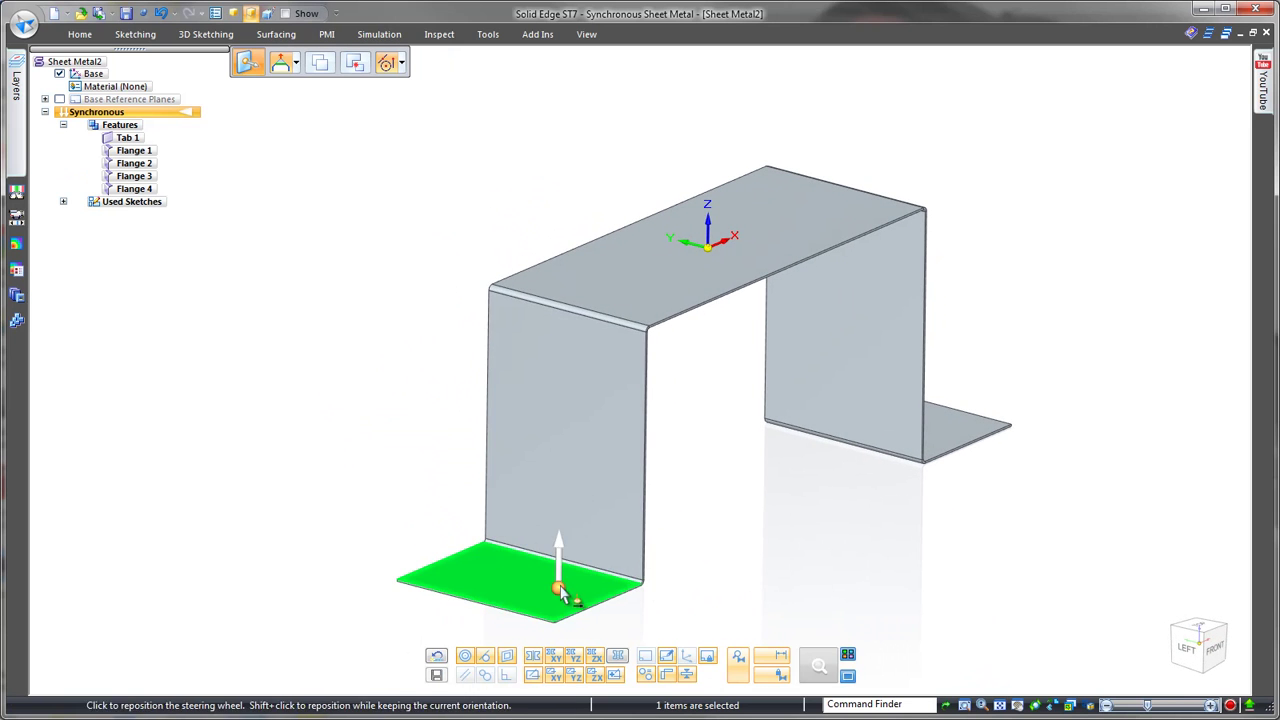
ctrl+click(591, 514)
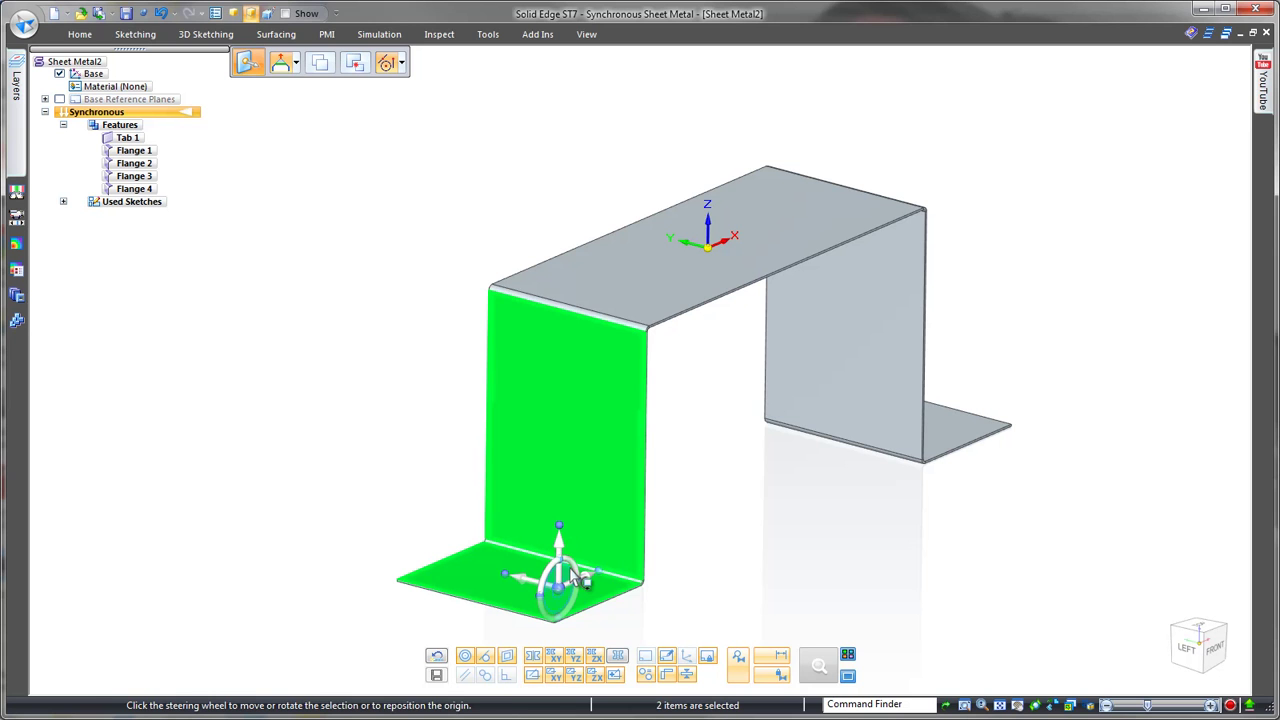
click(578, 578)
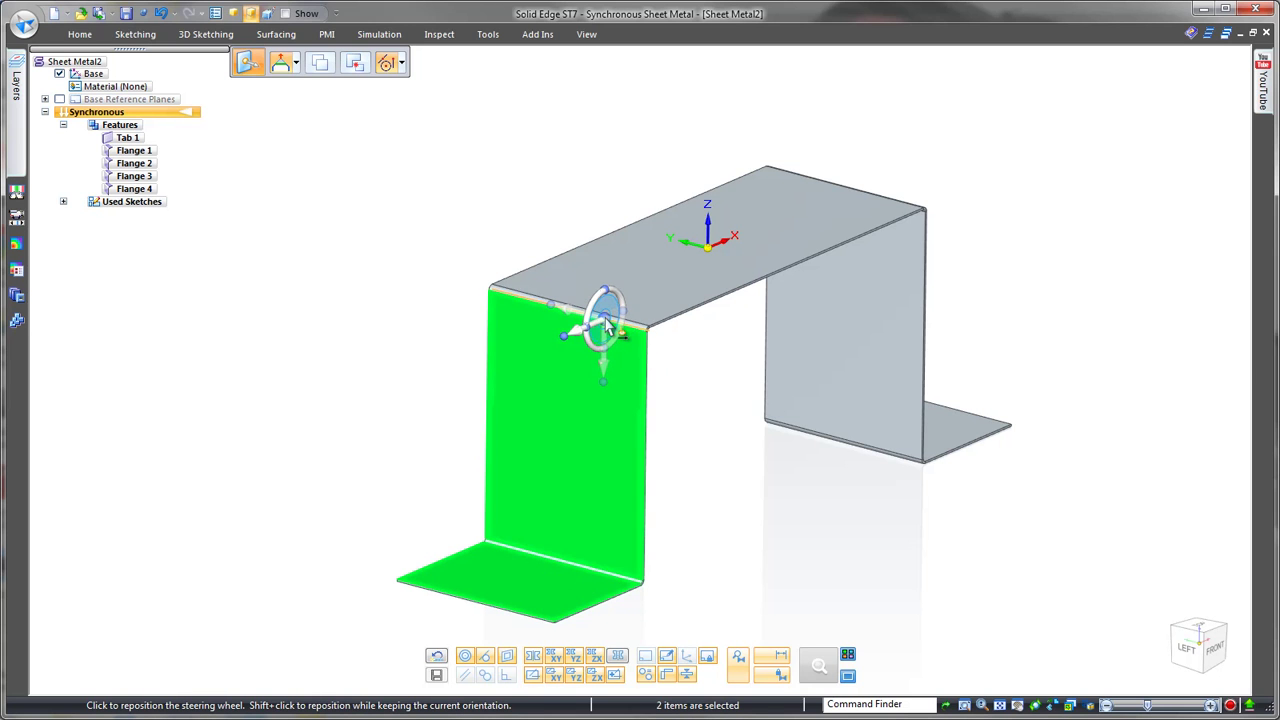
click(615, 348)
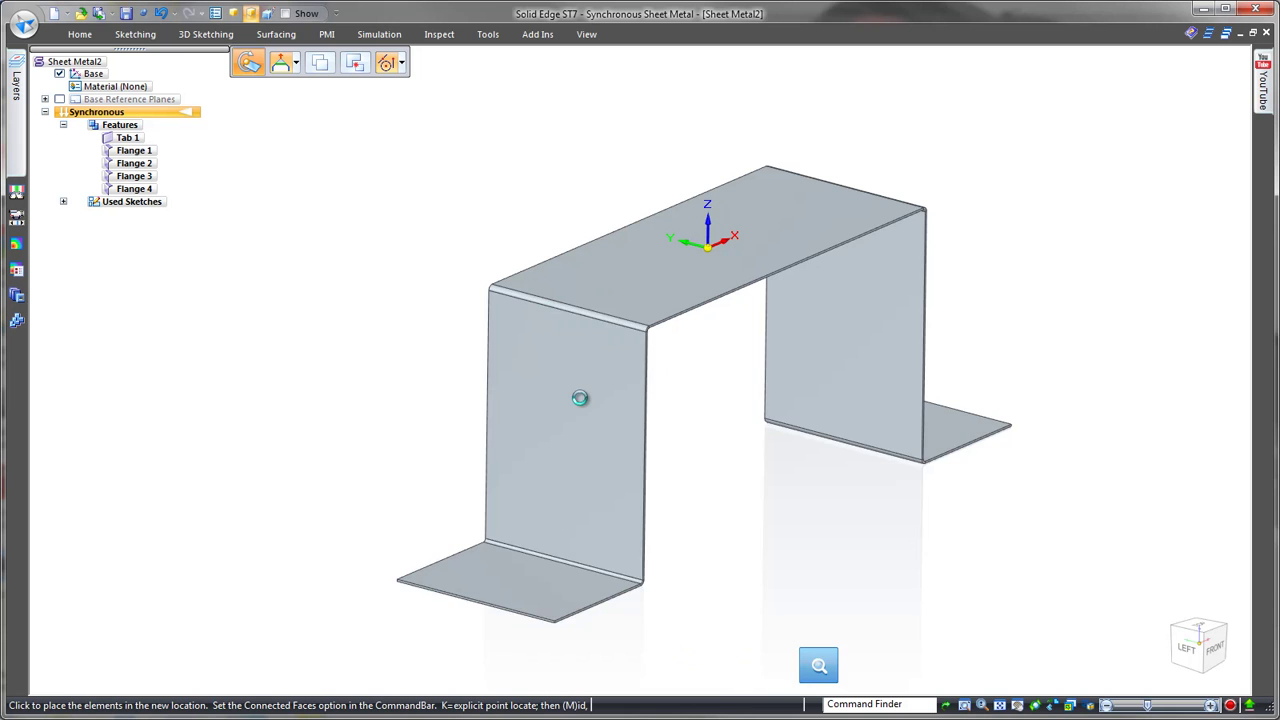
click(547, 416)
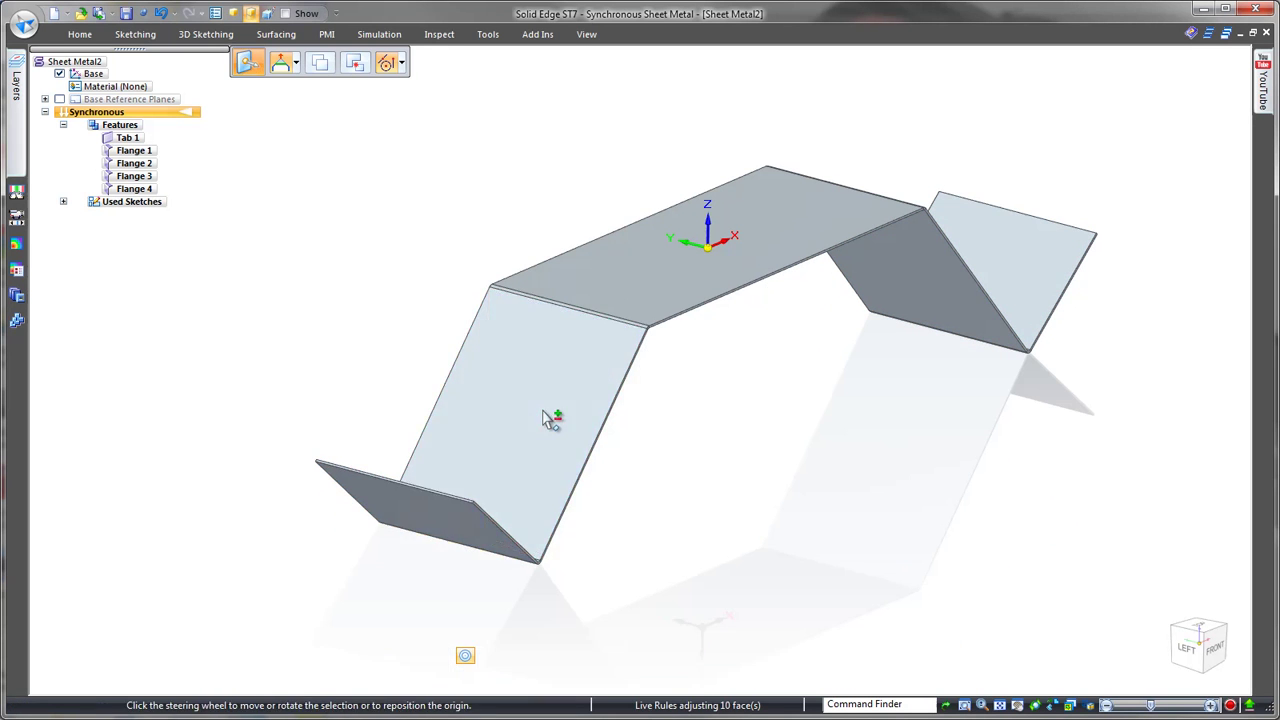
Apply a horizontal/vertical relationship to the tilted leg and foot faces on the negative X side of the part.
middle_drag(766, 520, 435, 565)
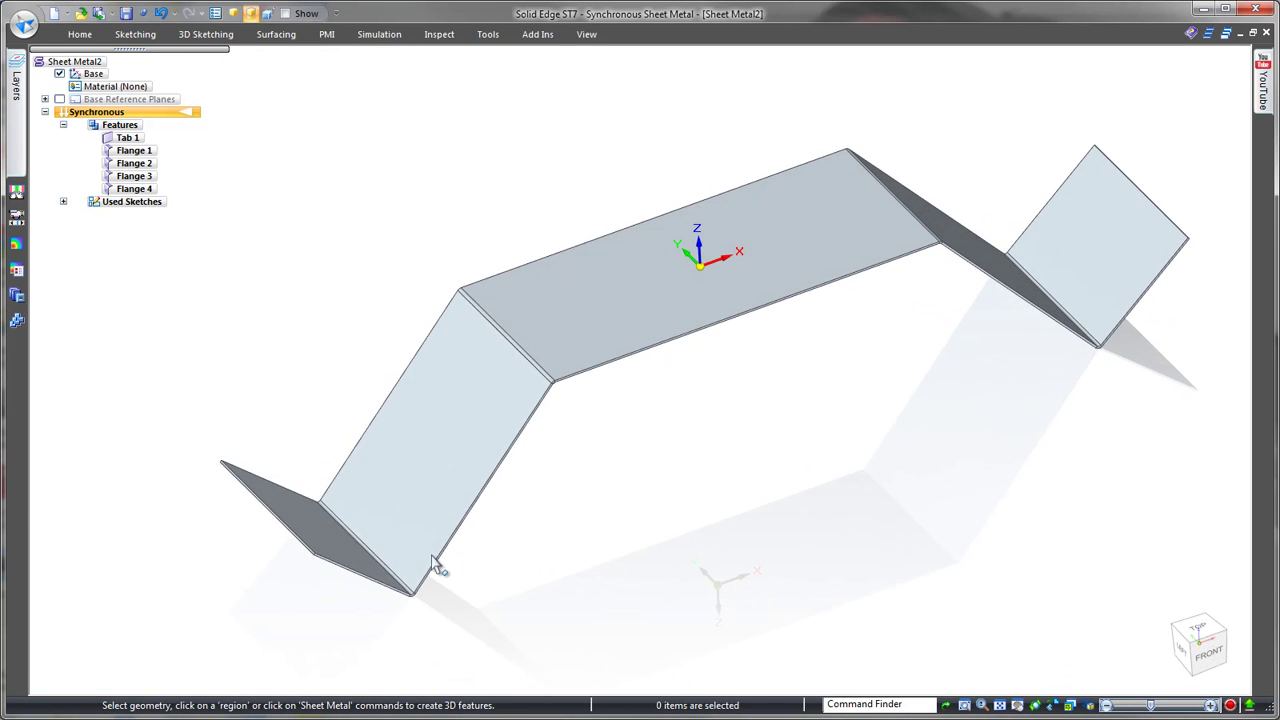
click(337, 551)
ctrl+click(422, 492)
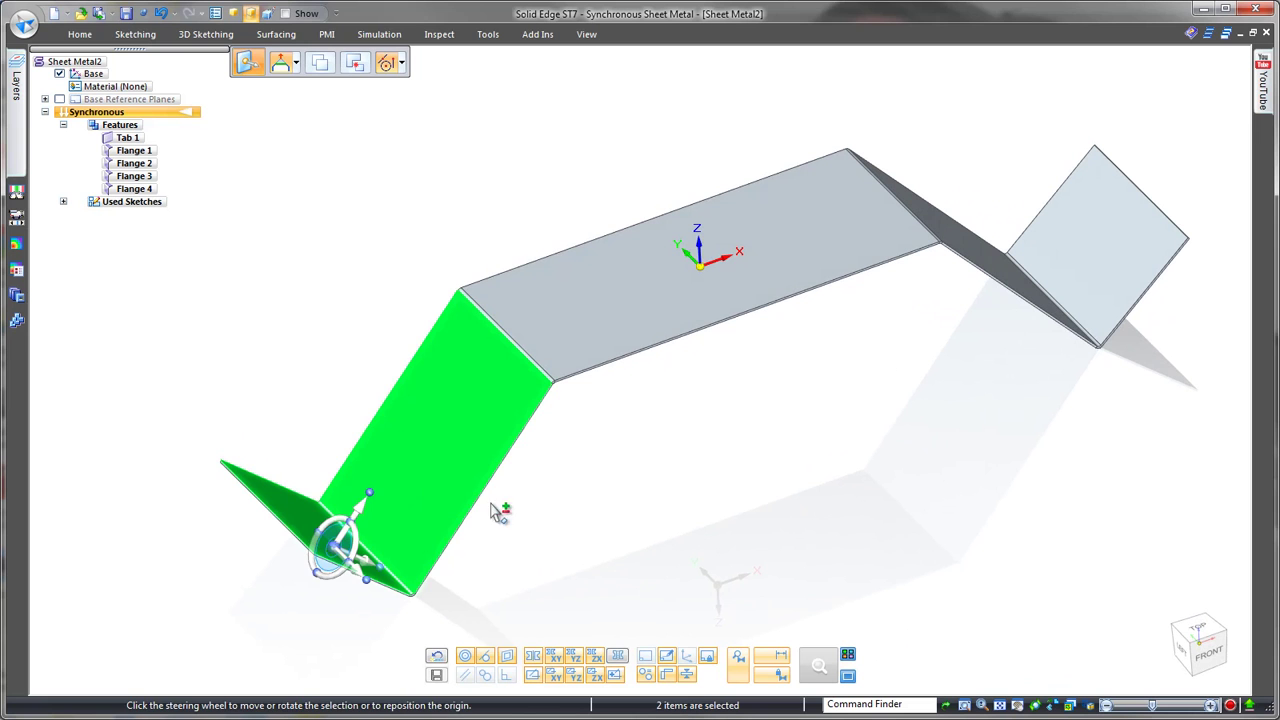
click(79, 35)
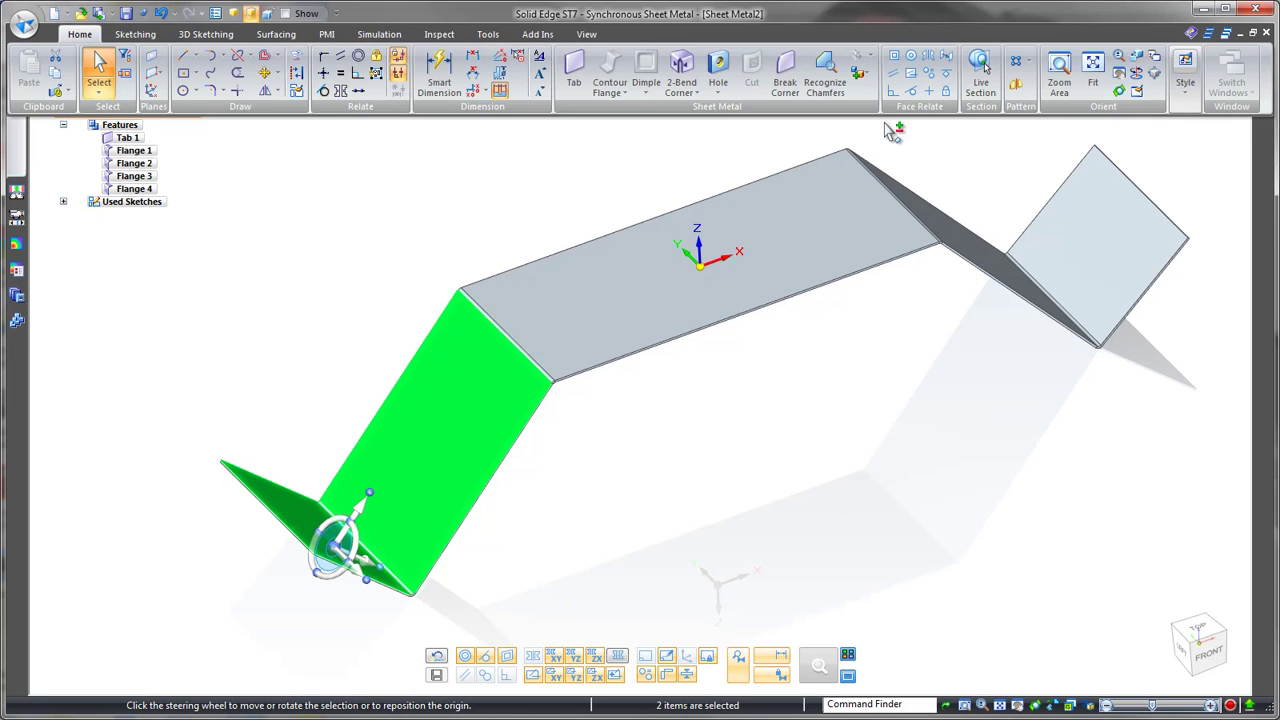
click(930, 92)
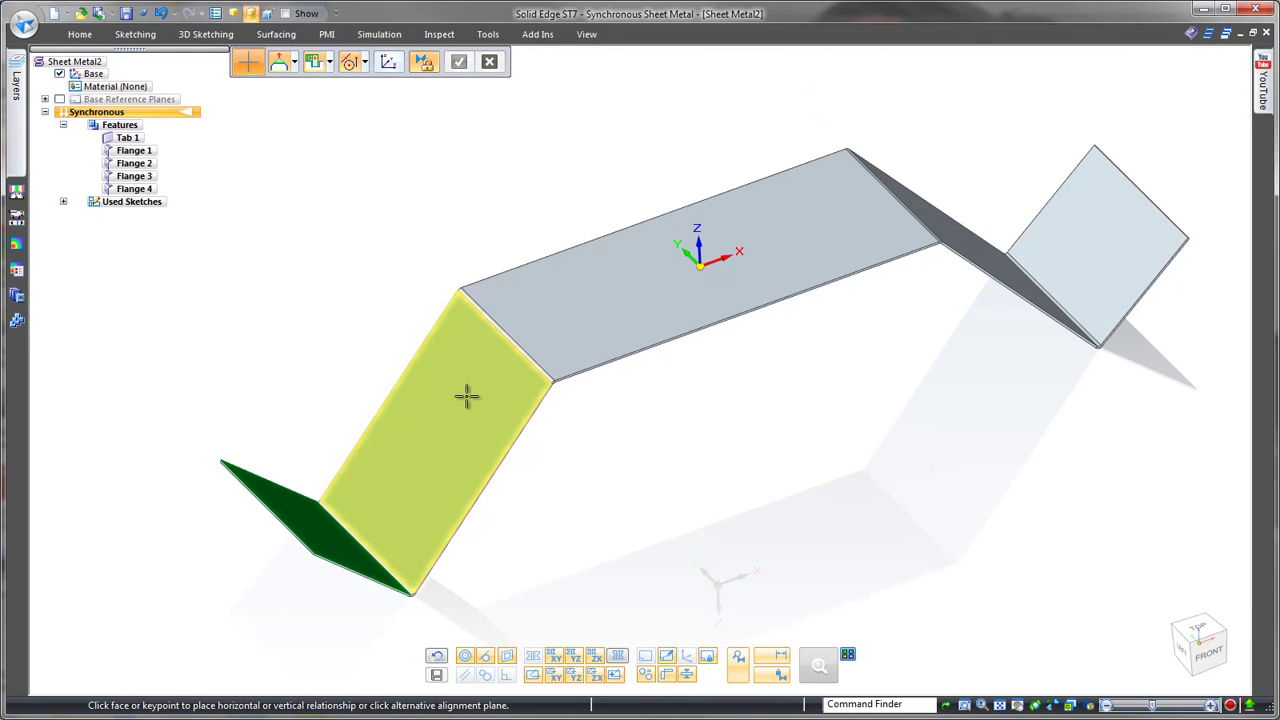
click(466, 397)
right_click(818, 529)
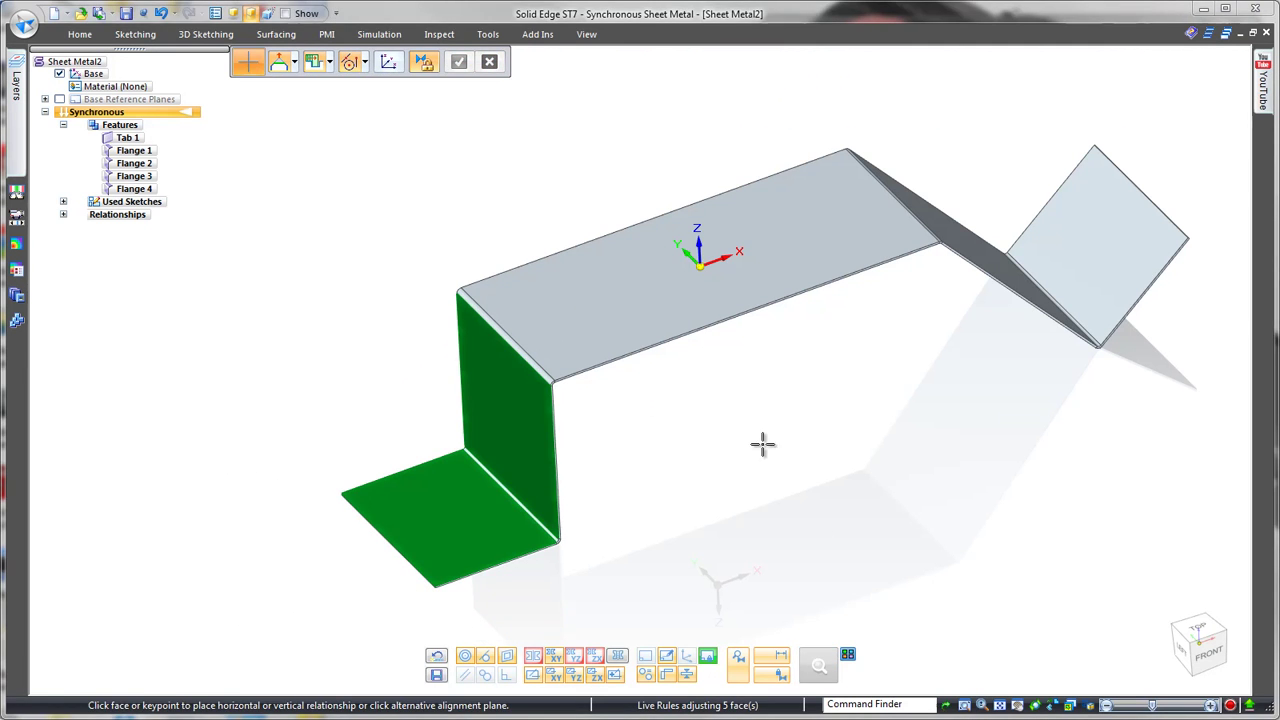
key(Escape)
click(702, 437)
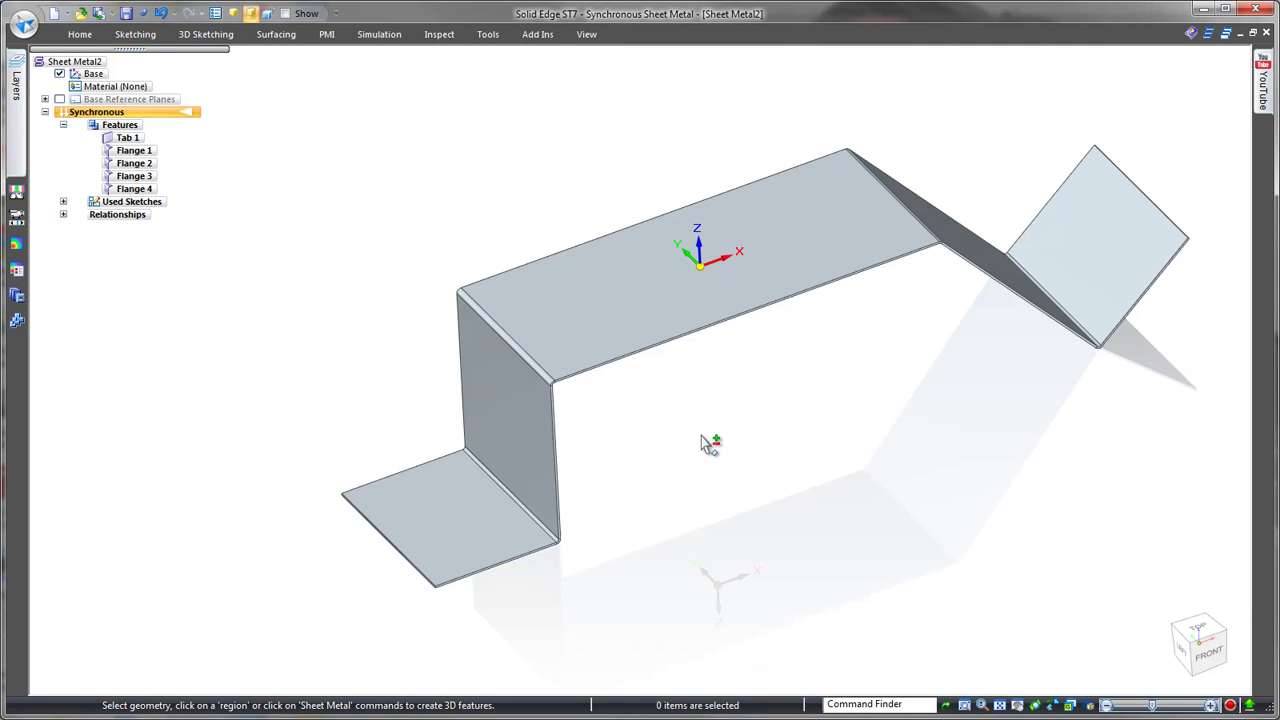
Lock the sketch plane to the straightened leg's outer face and sketch a lengthwise line down its middle.
middle_drag(625, 432, 626, 429)
scroll(734, 454, up, 3)
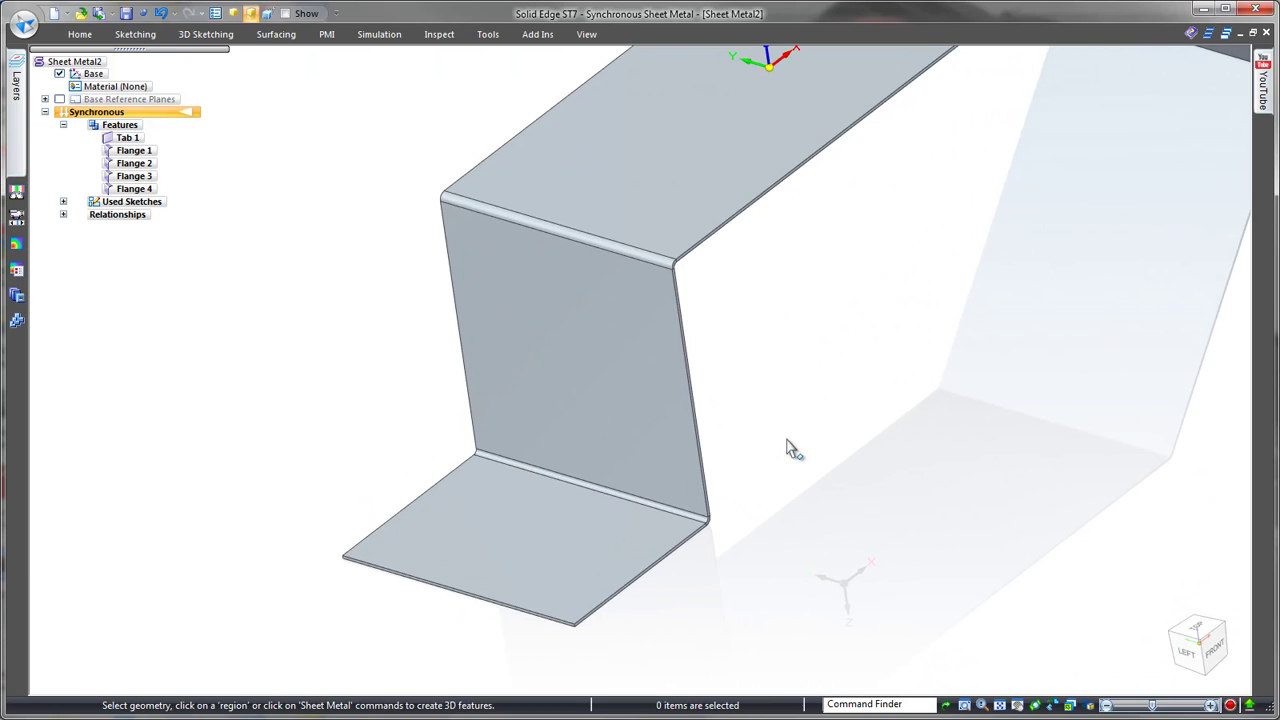
right_click(790, 402)
click(826, 389)
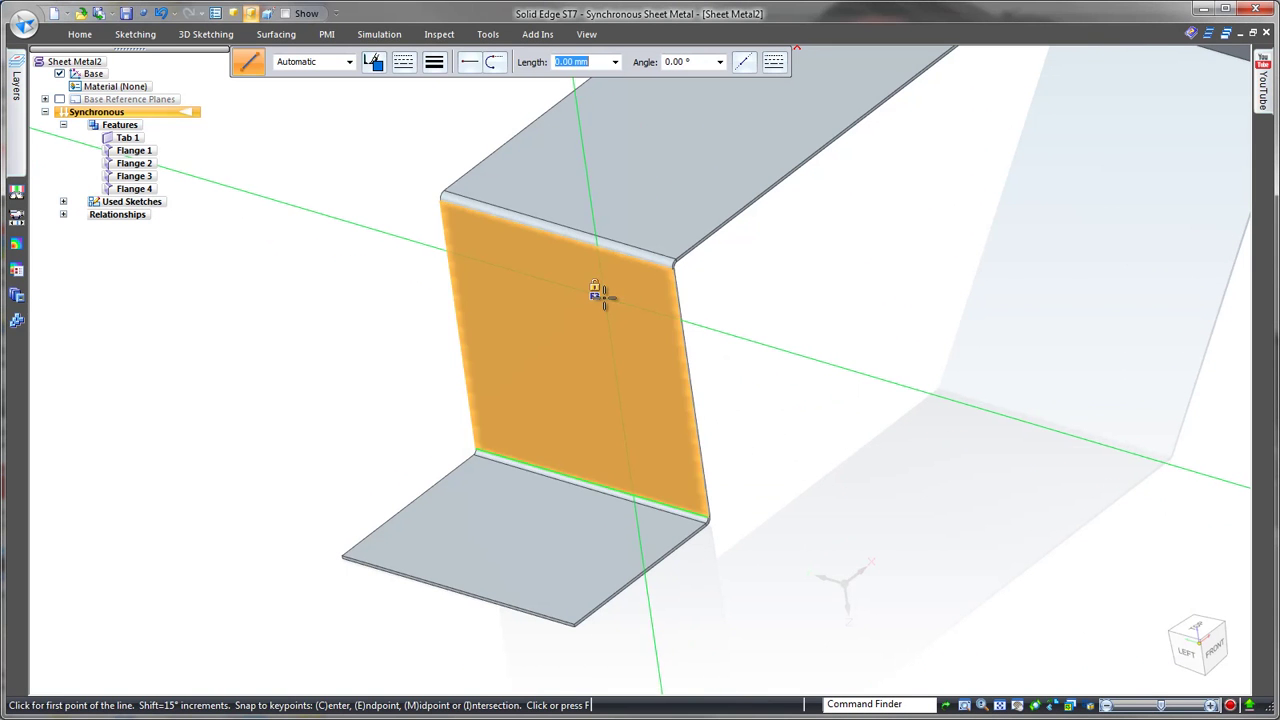
key(F3)
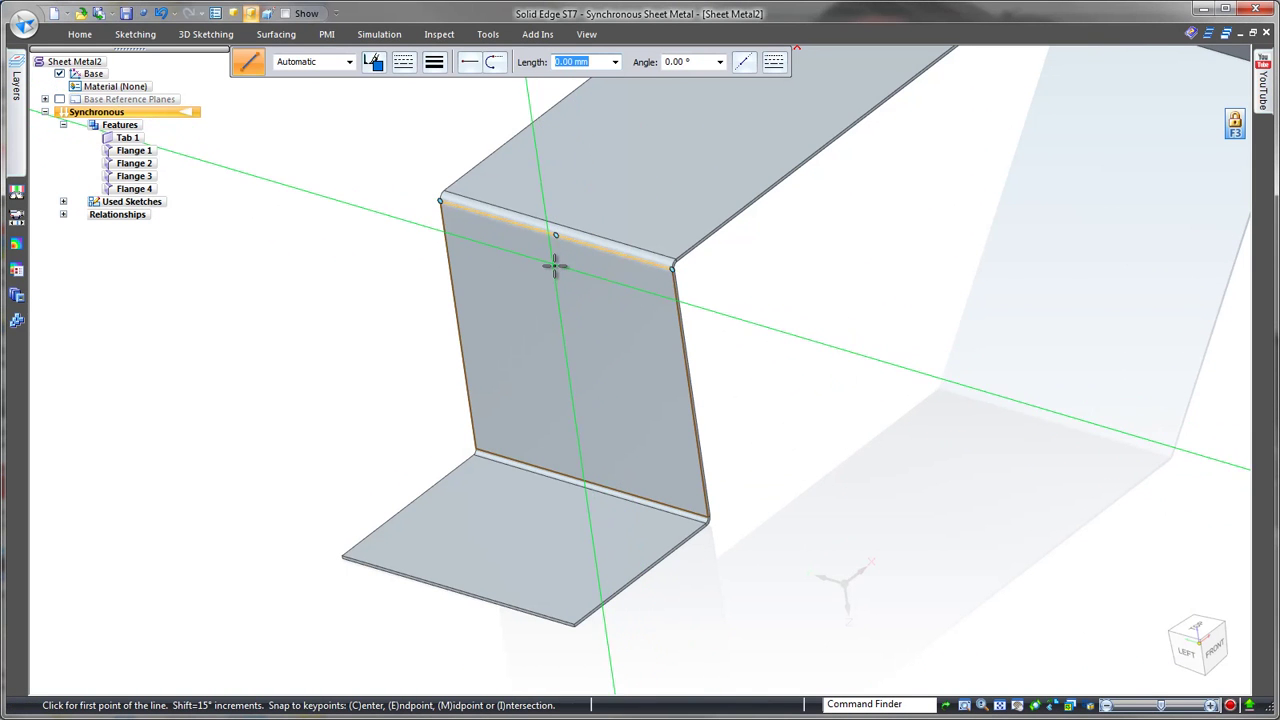
click(563, 280)
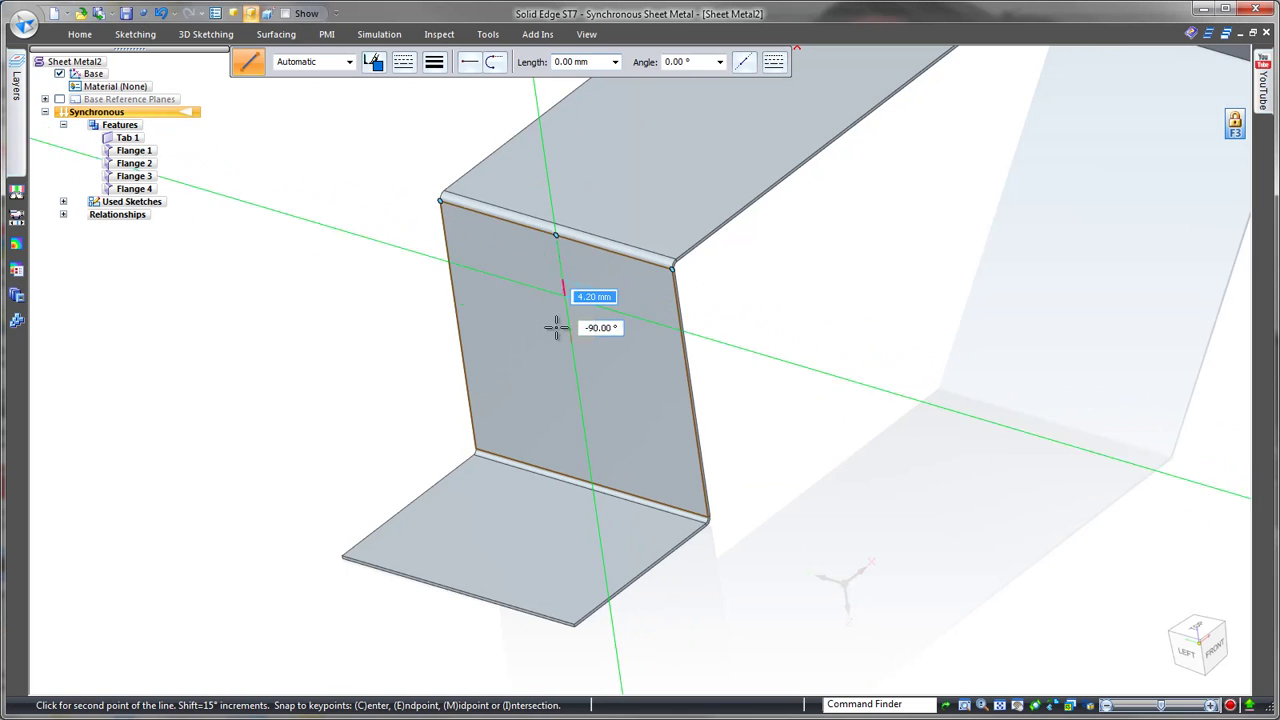
click(587, 450)
key(Escape)
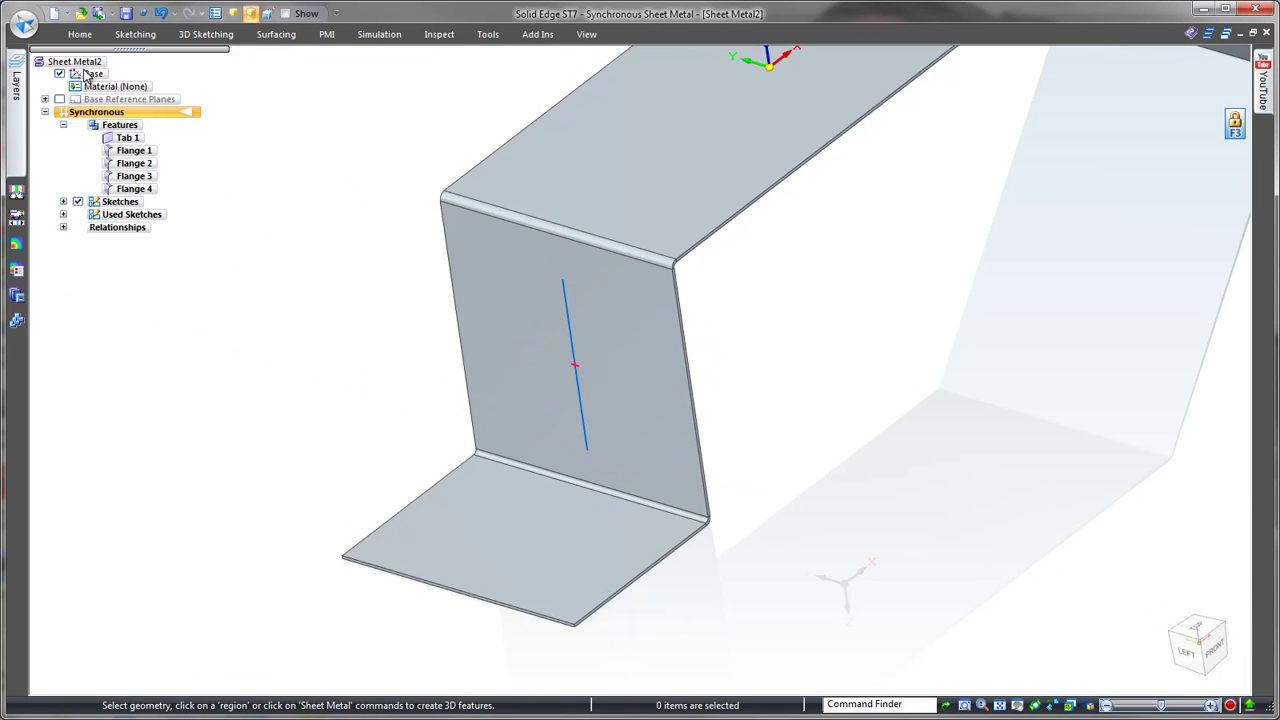
Create a bead along the sketched line with the Theebo Bead saved settings, using a U-shaped cross section and formed ends.
click(80, 34)
click(650, 97)
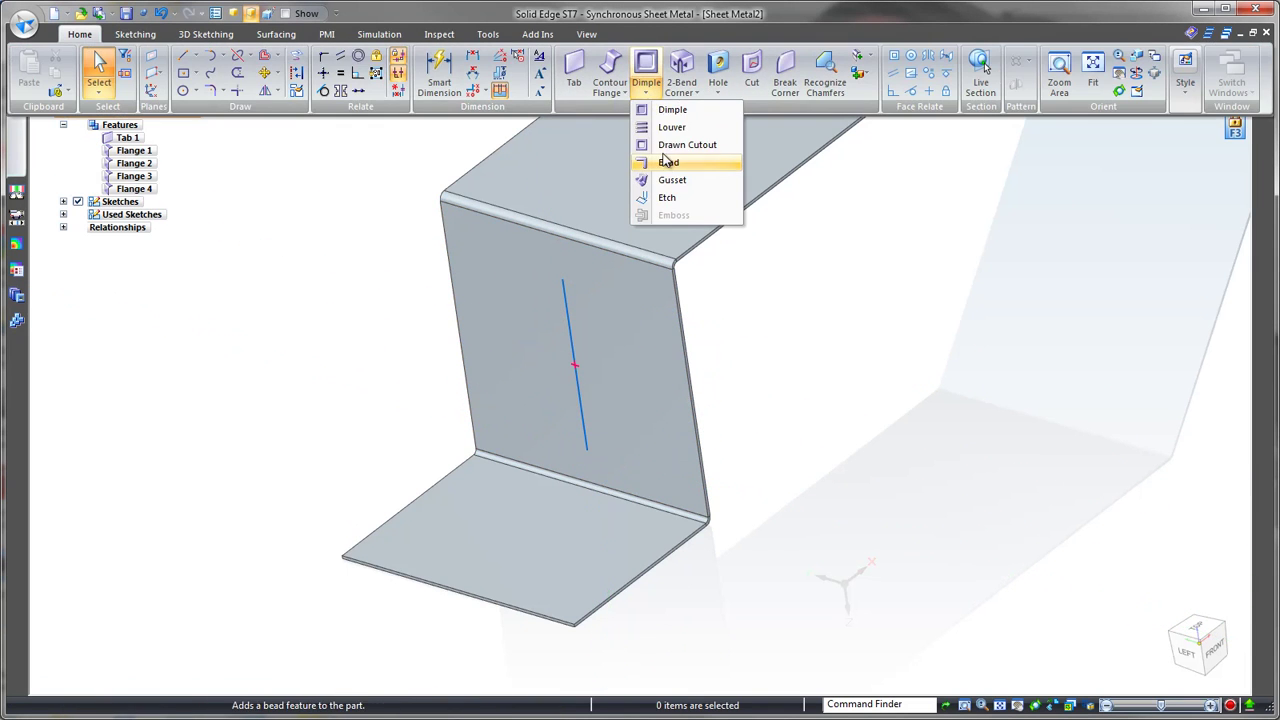
click(665, 162)
click(565, 306)
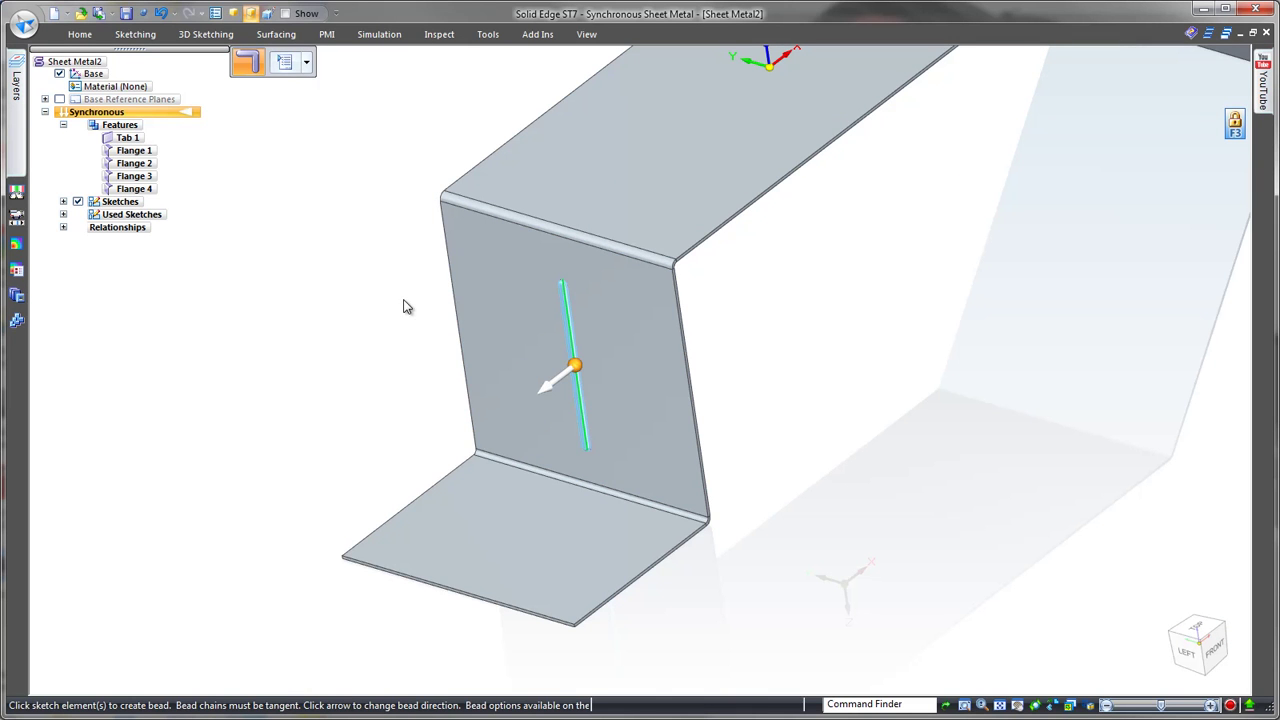
click(284, 66)
click(700, 288)
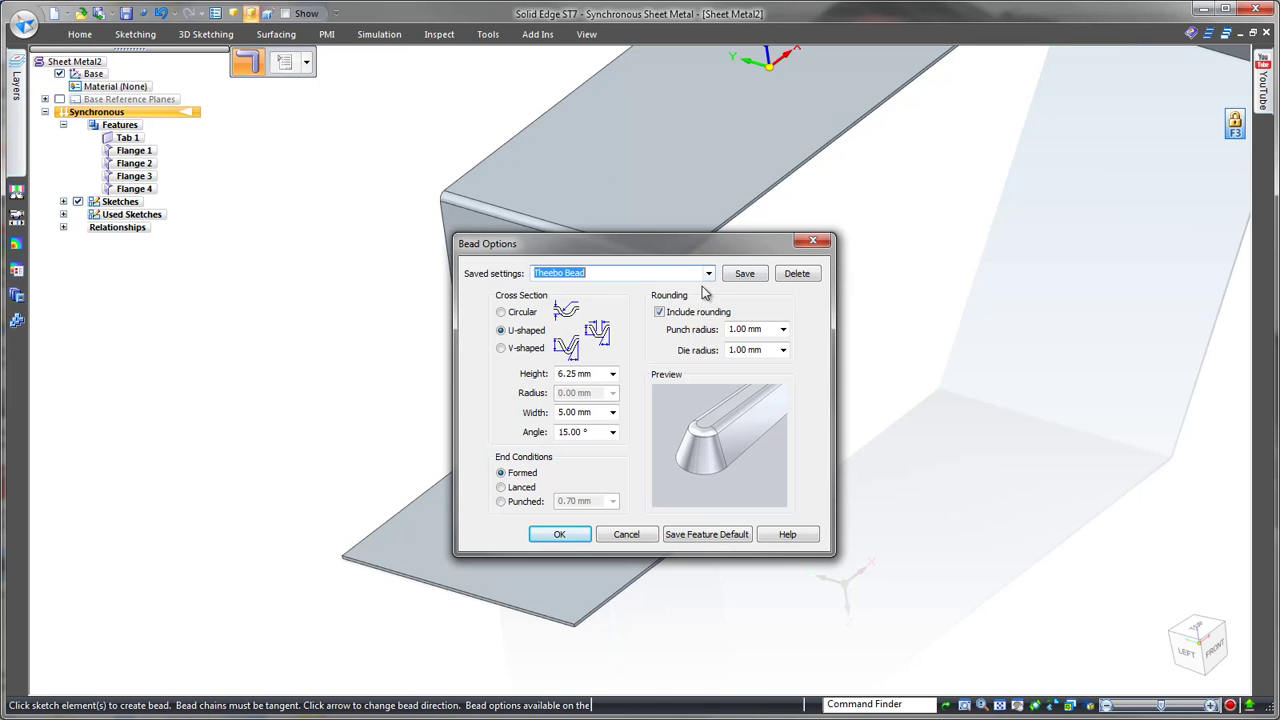
click(560, 534)
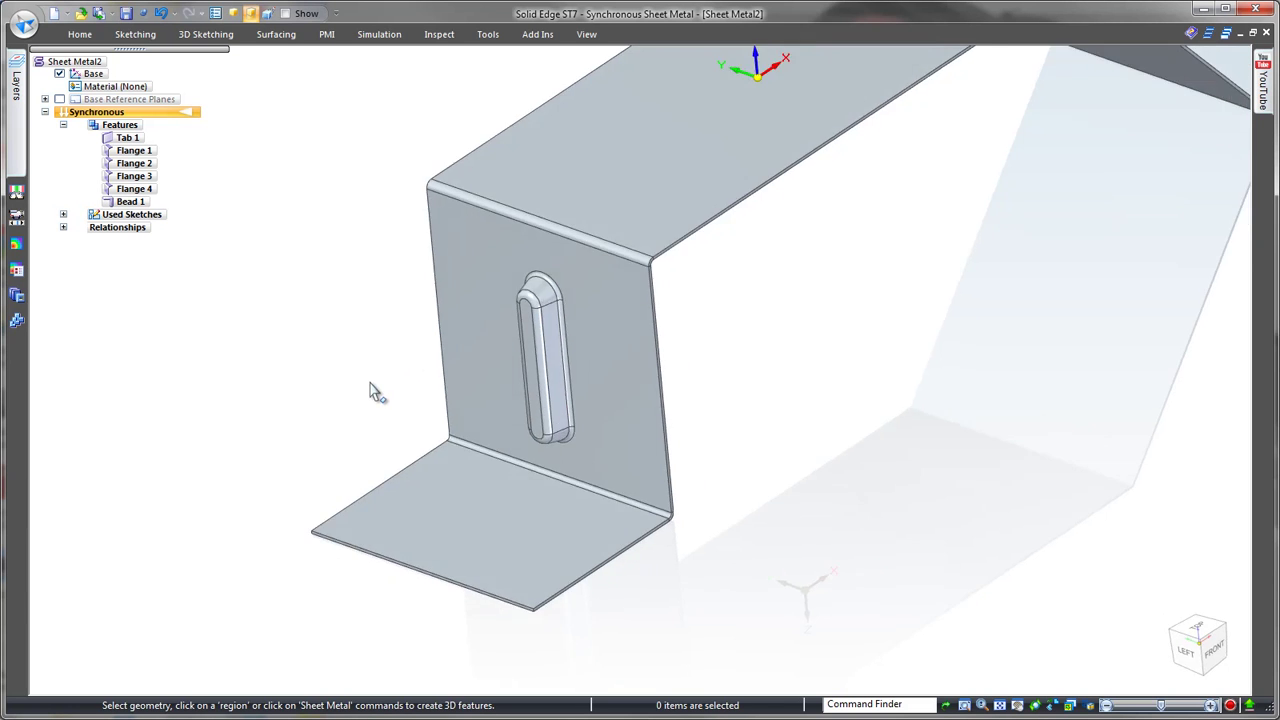
Lock the sketch plane to the base tab's top face and sketch a long rectangle running from the tab past the sloped leg's foot.
scroll(371, 385, down, 3)
middle_drag(371, 385, 593, 160)
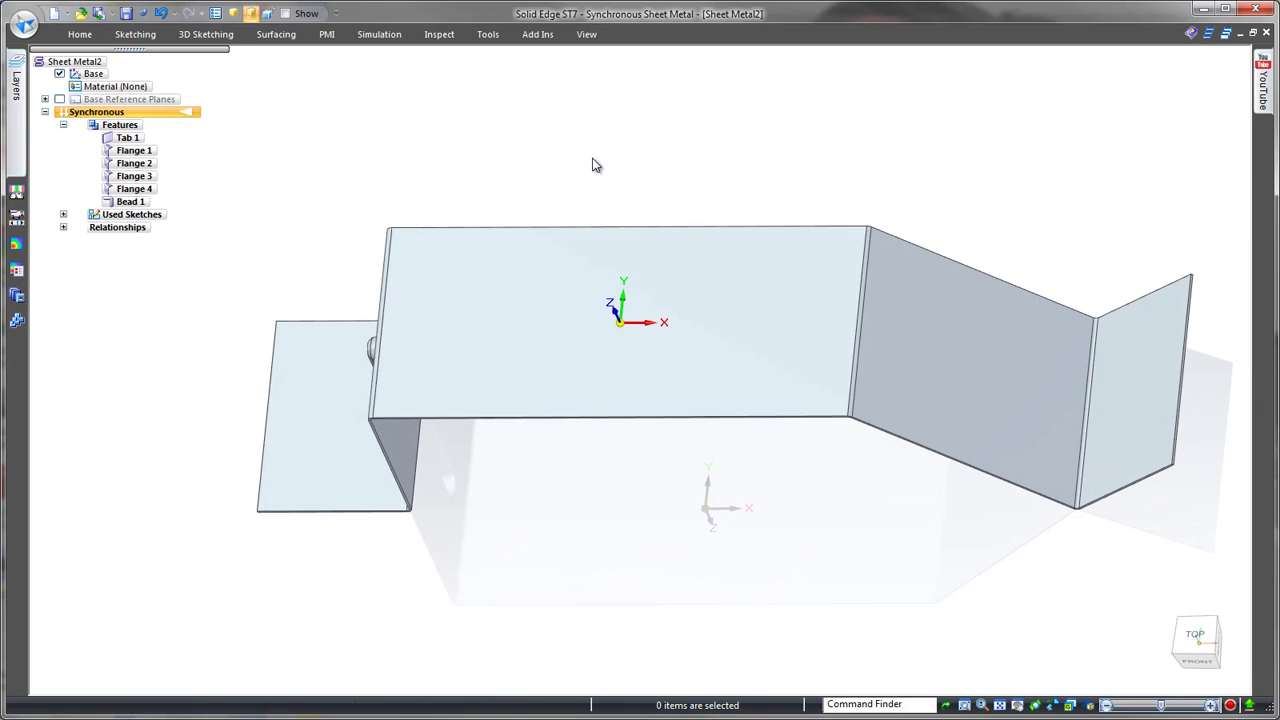
right_drag(593, 160, 620, 186)
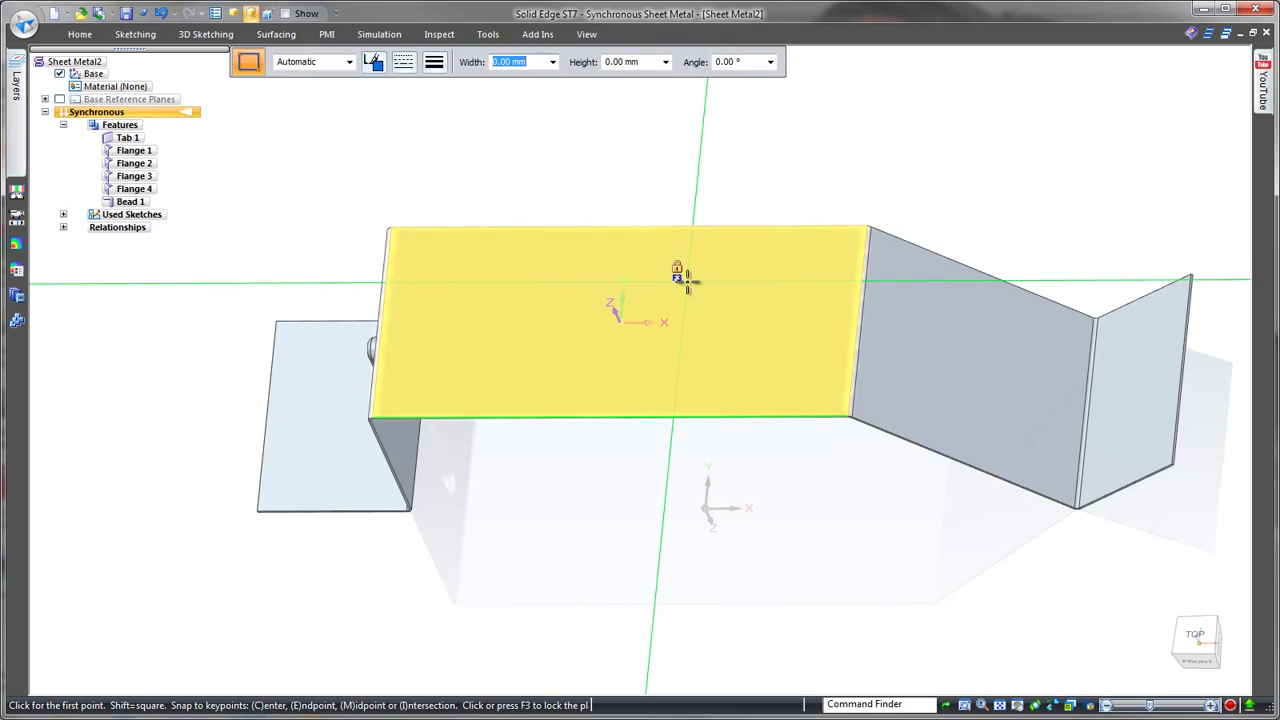
key(F3)
click(1195, 636)
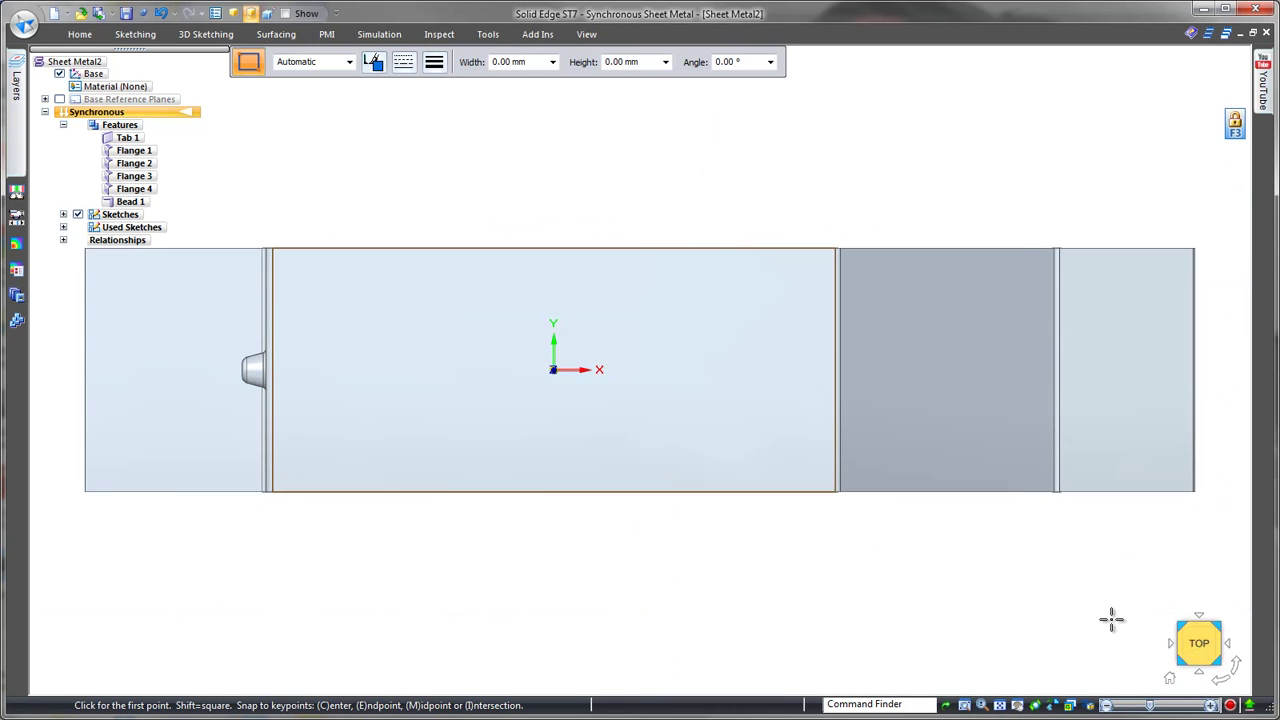
shift+middle_drag(1008, 588, 791, 566)
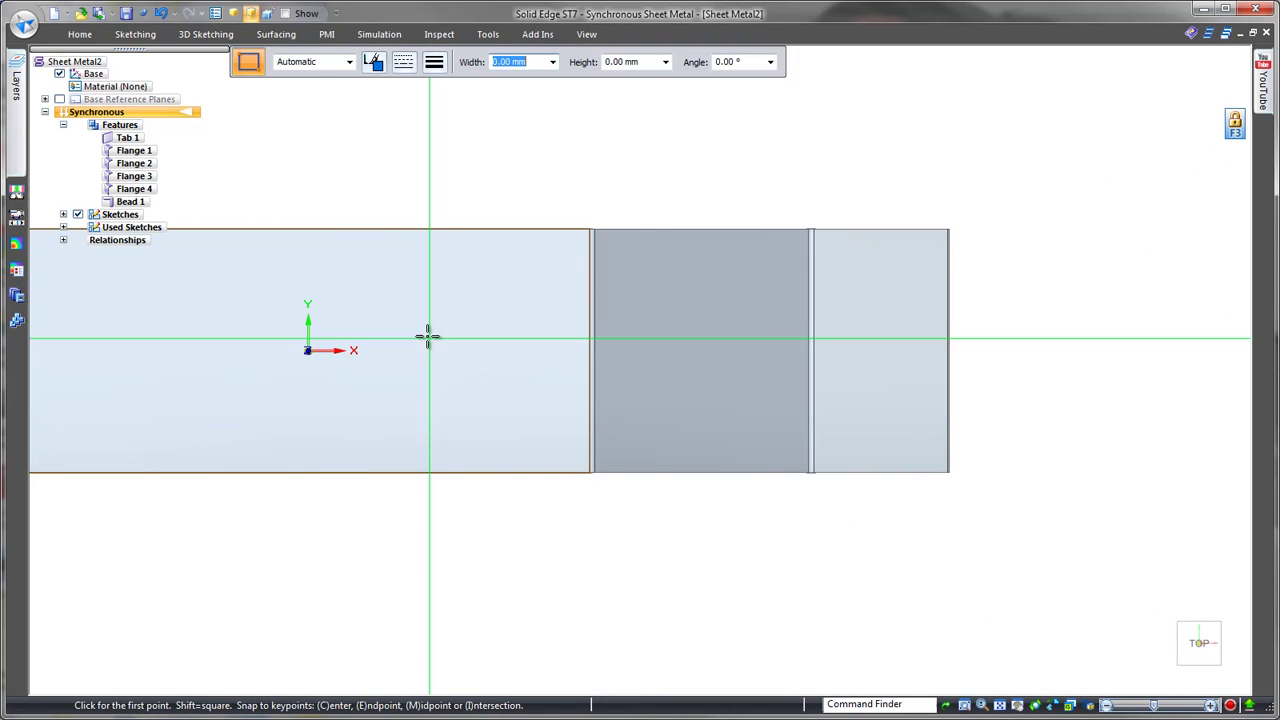
drag(415, 313, 1072, 373)
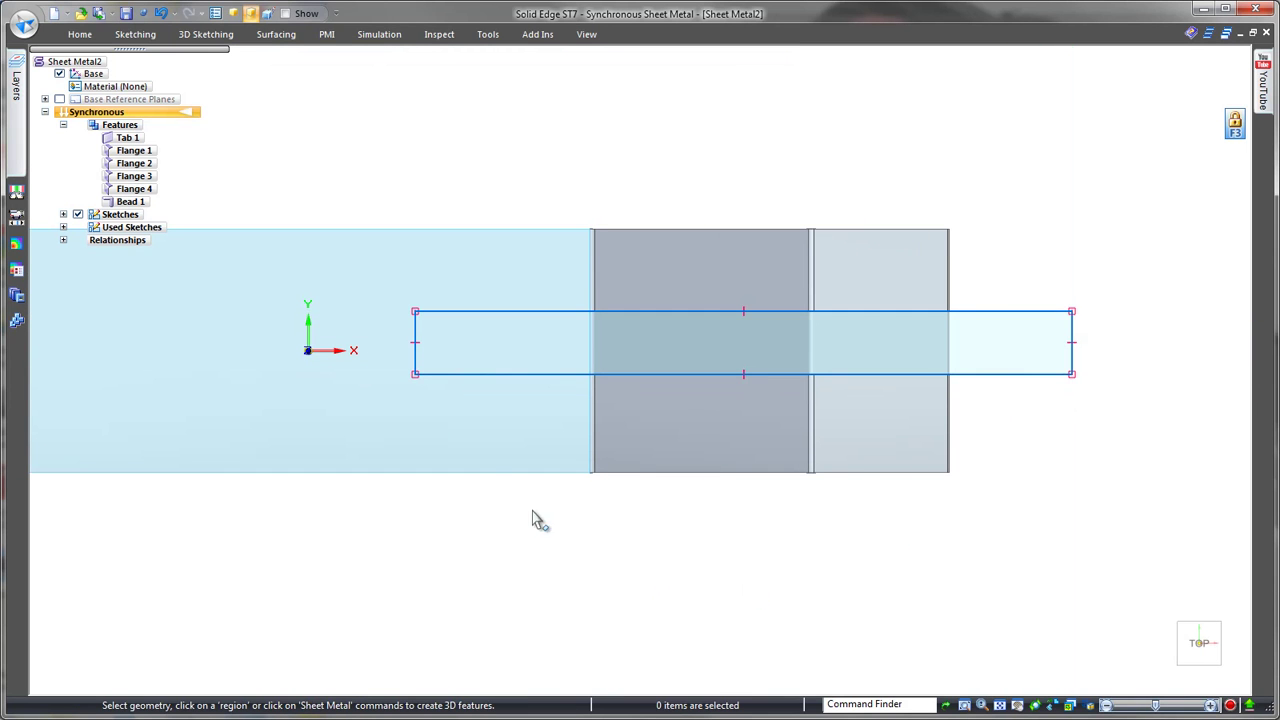
Align the midpoint of the rectangle's short edge horizontally with the coordinate origin.
click(80, 34)
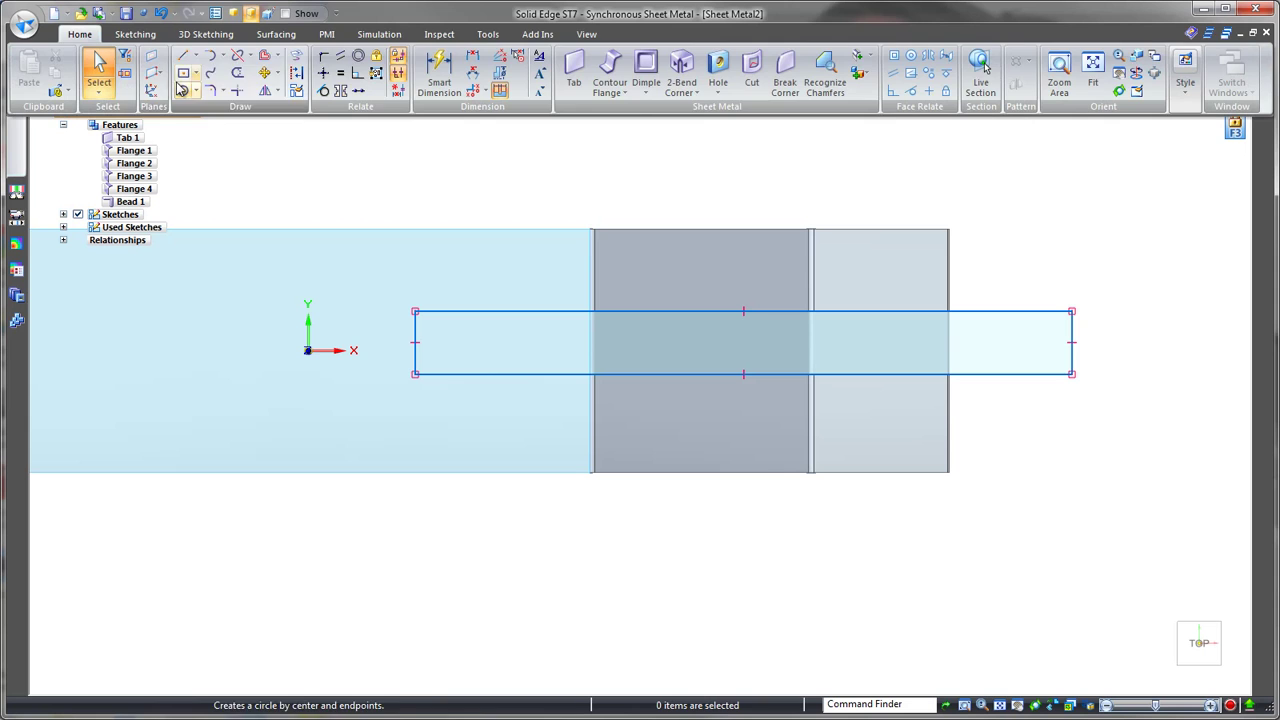
click(316, 89)
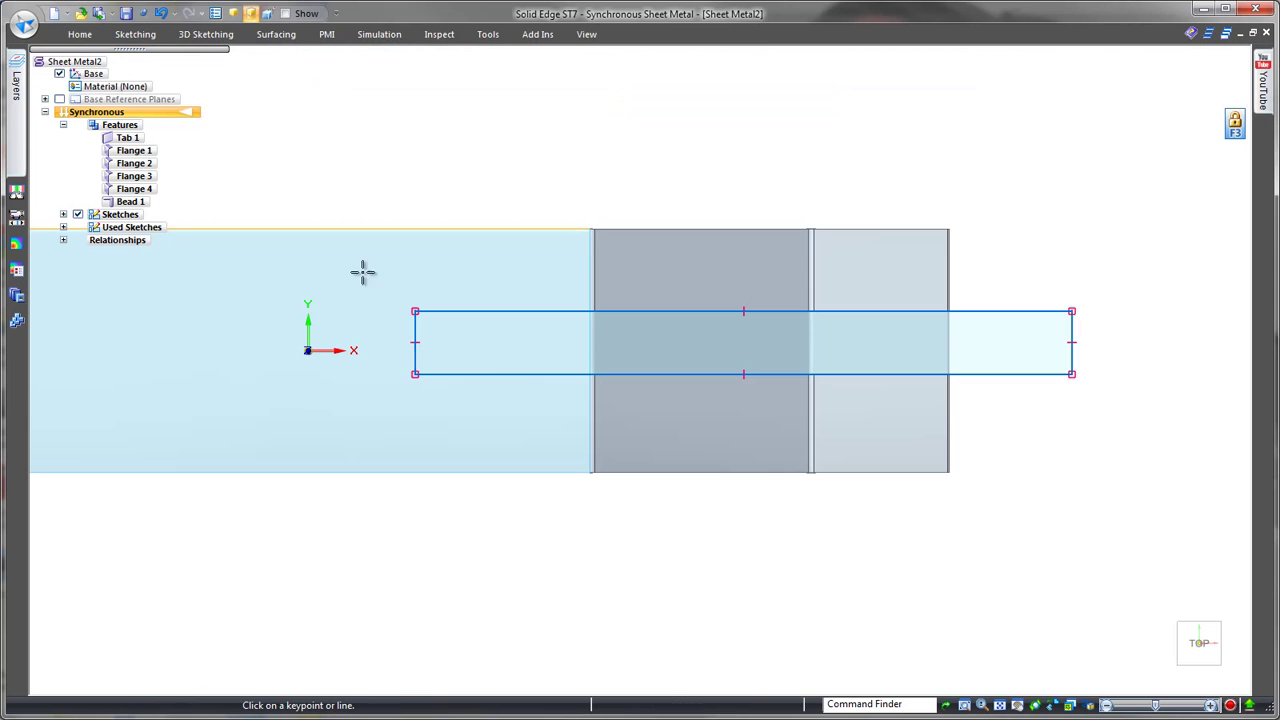
click(308, 349)
Dimension the rectangle's short edge and set it to 16 mm.
right_click(1090, 455)
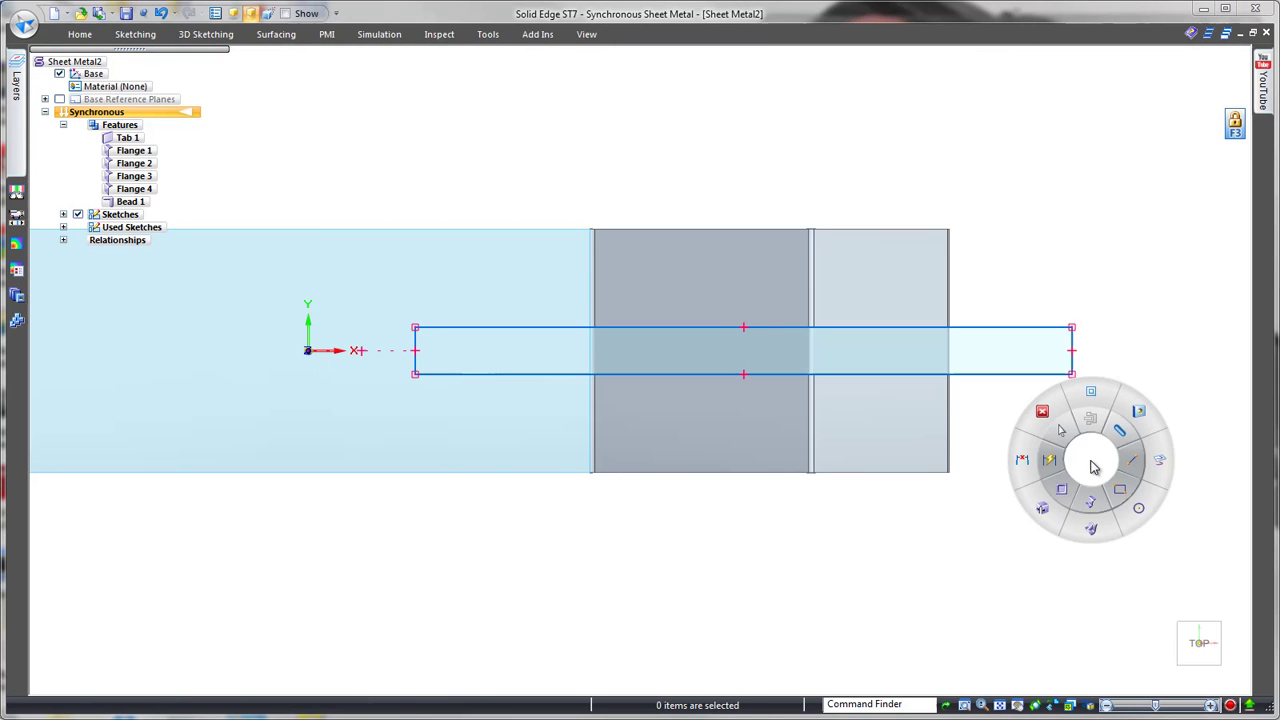
click(1054, 466)
click(1072, 355)
click(1108, 349)
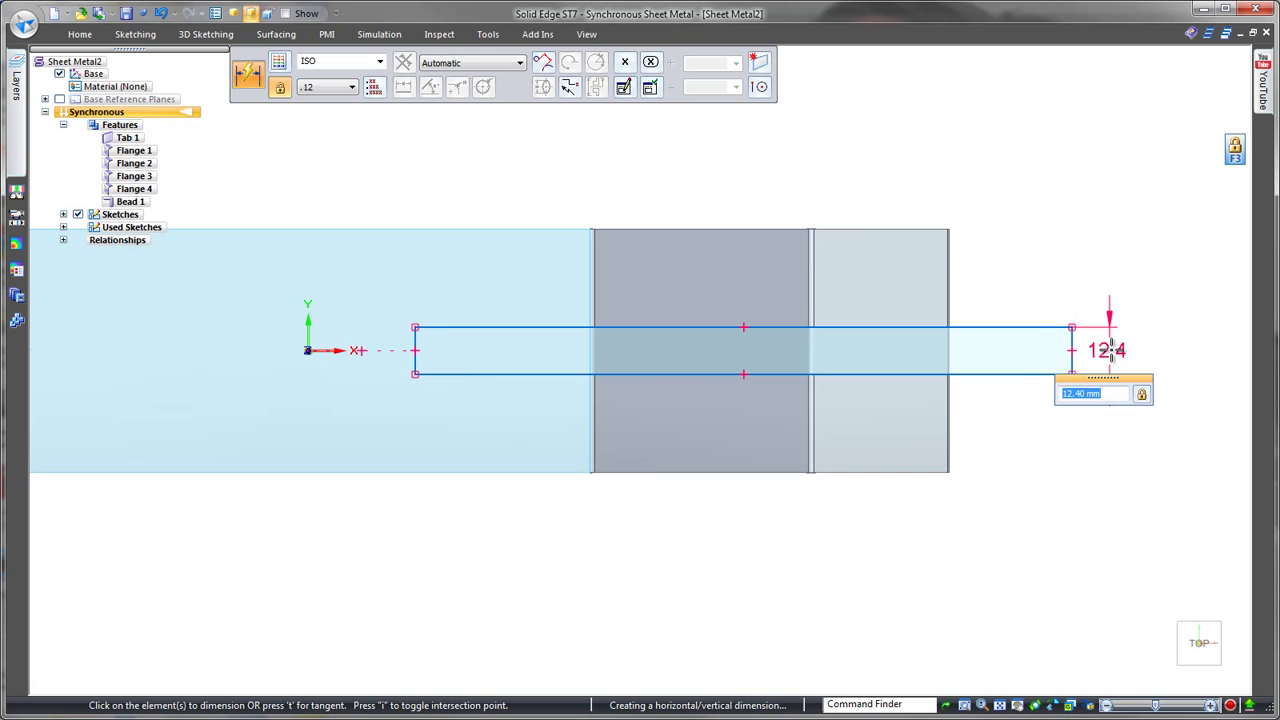
text(16)
key(Return)
key(Escape)
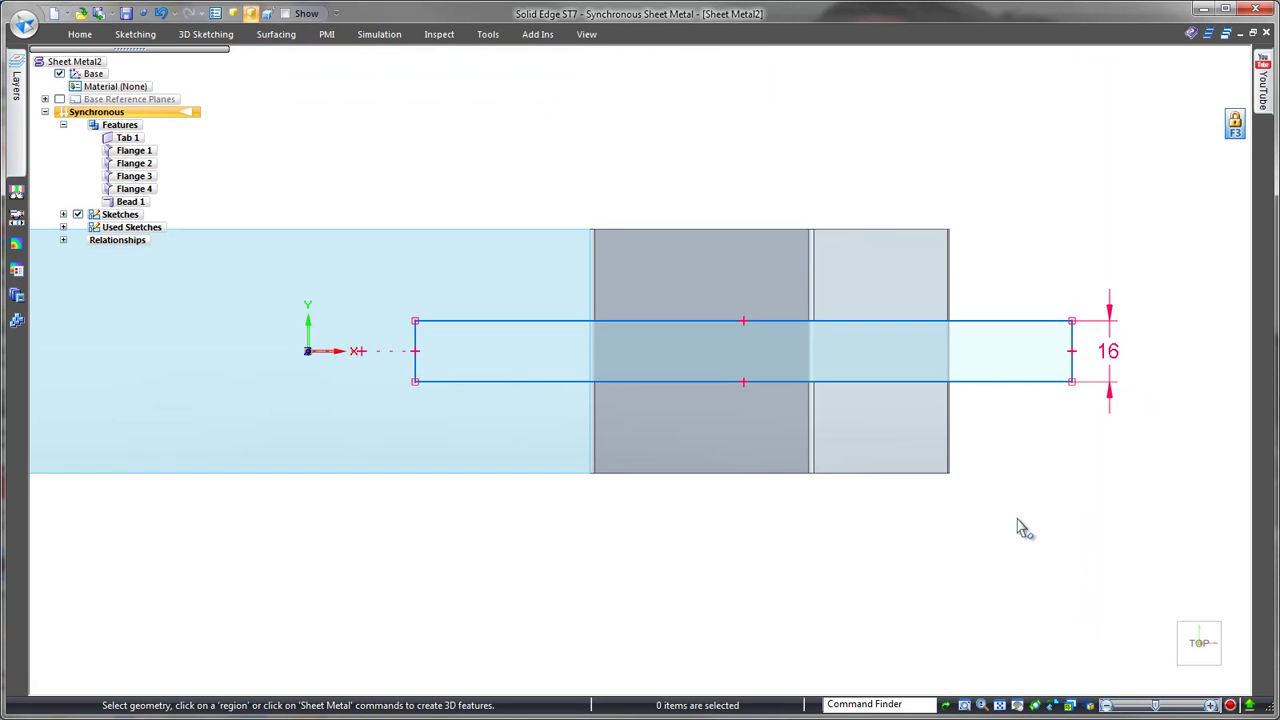
Cut the rectangle's regions through the base tab, the sloped leg and its foot flange.
middle_drag(1018, 522, 1009, 533)
click(584, 298)
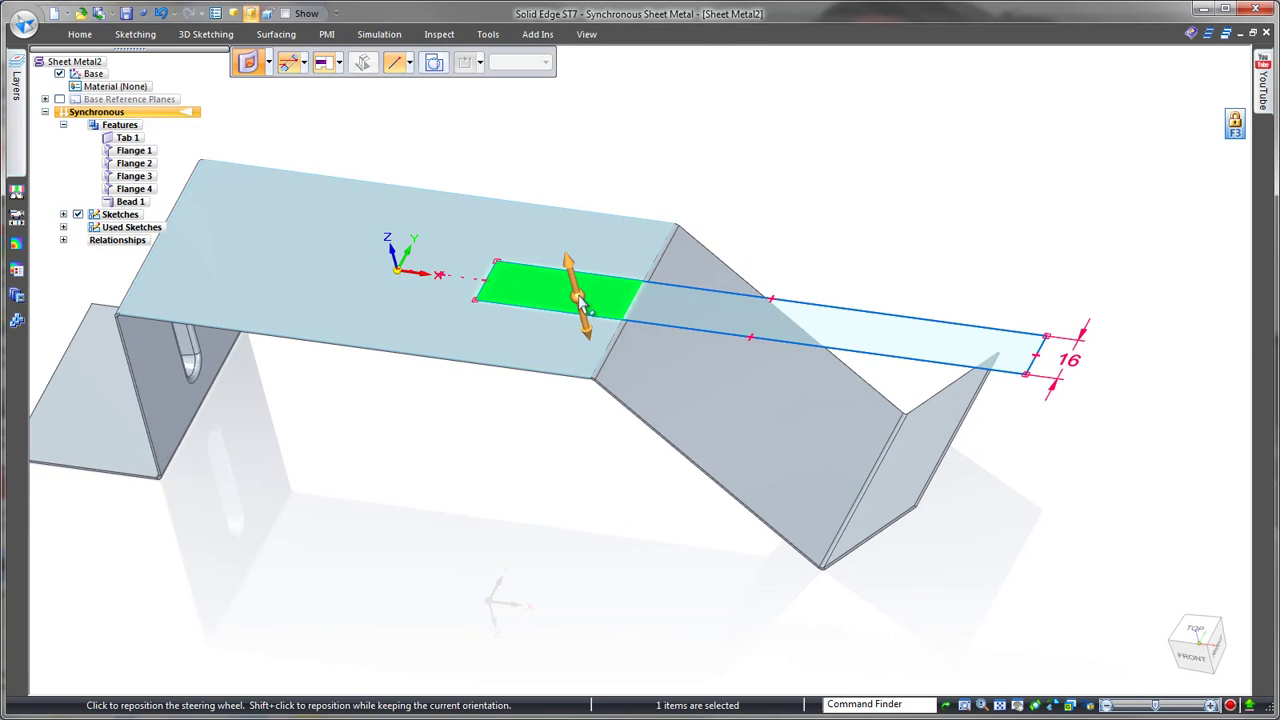
ctrl+click(670, 313)
click(588, 336)
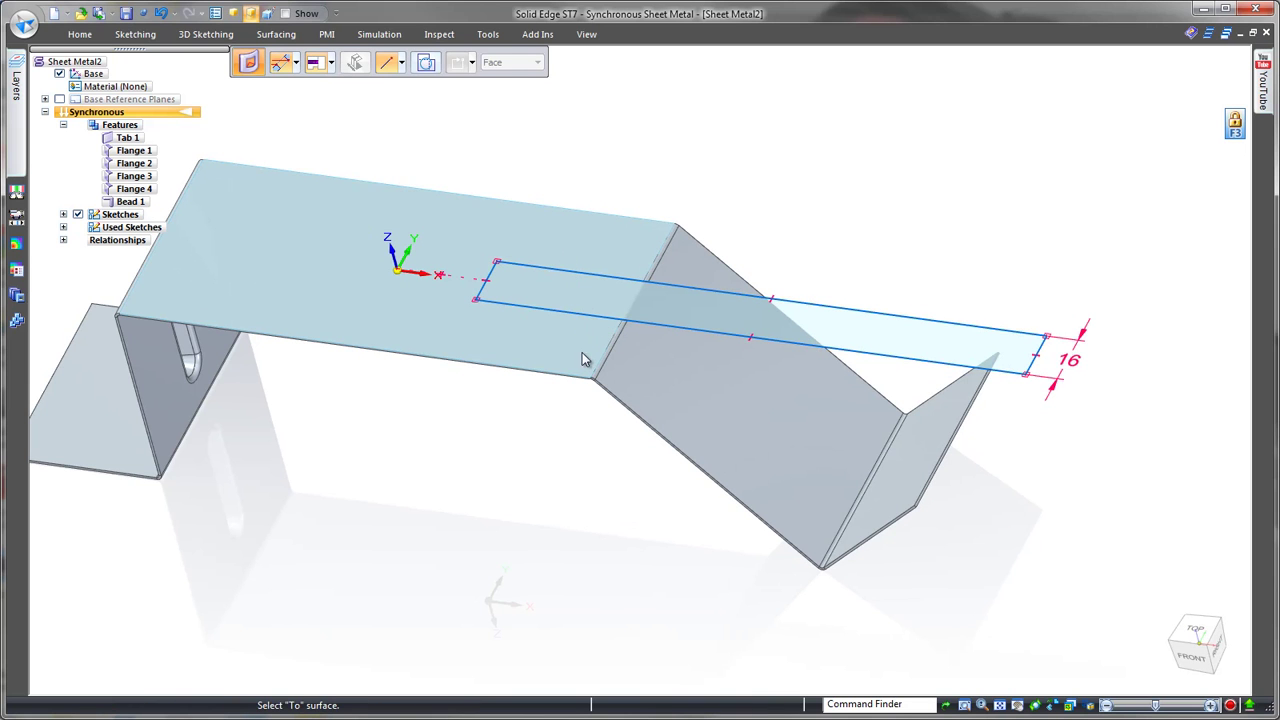
click(322, 62)
click(340, 83)
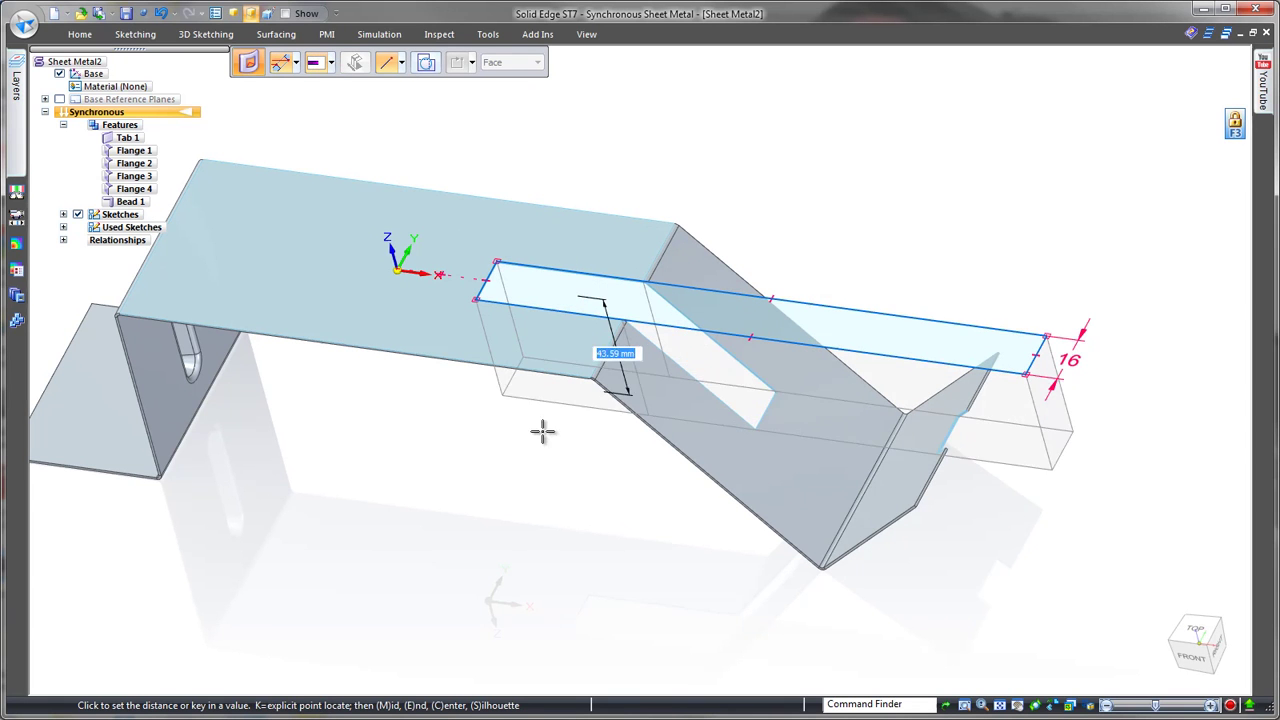
click(505, 163)
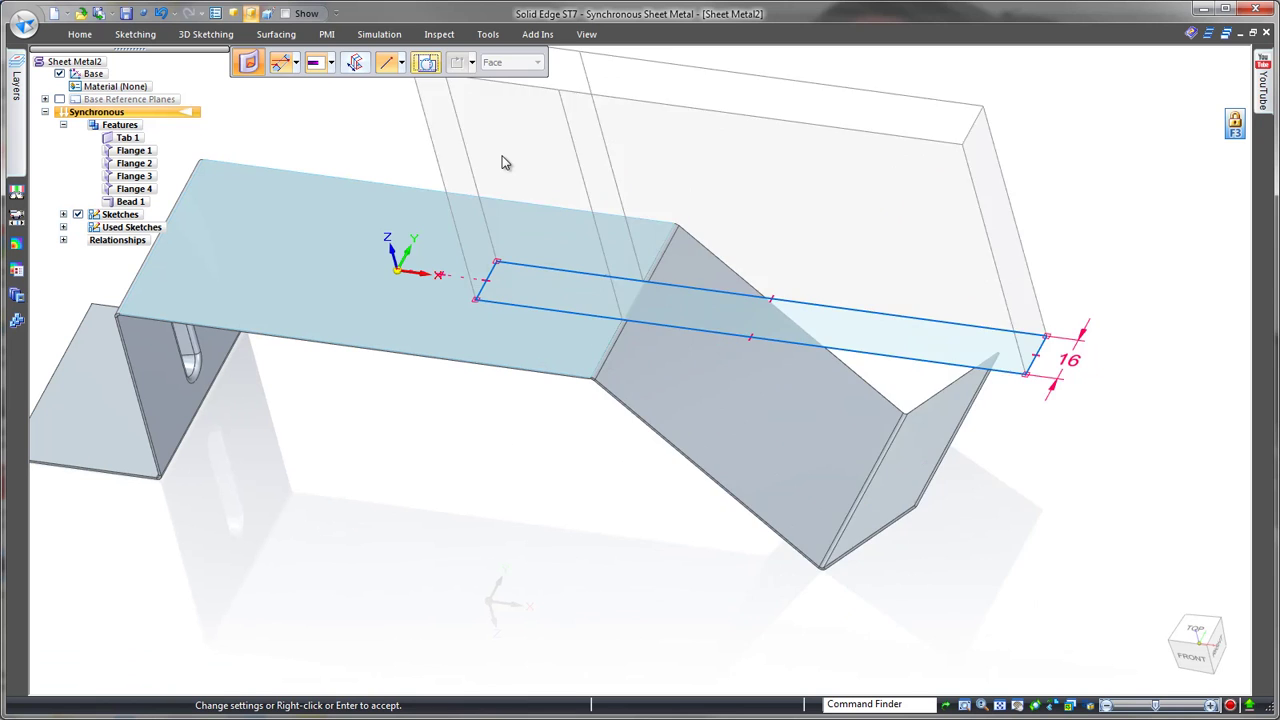
right_click(503, 165)
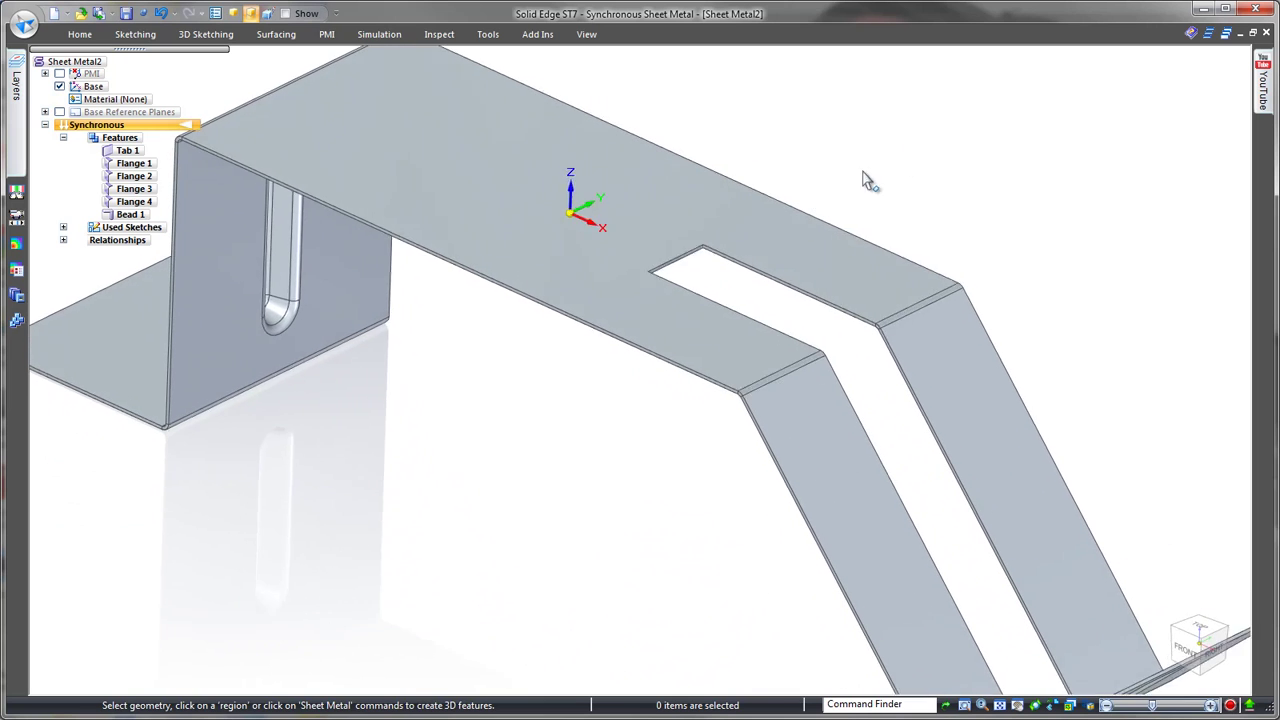
Add a downward flange along the slot's inner end edge on the base tab.
click(722, 271)
click(718, 248)
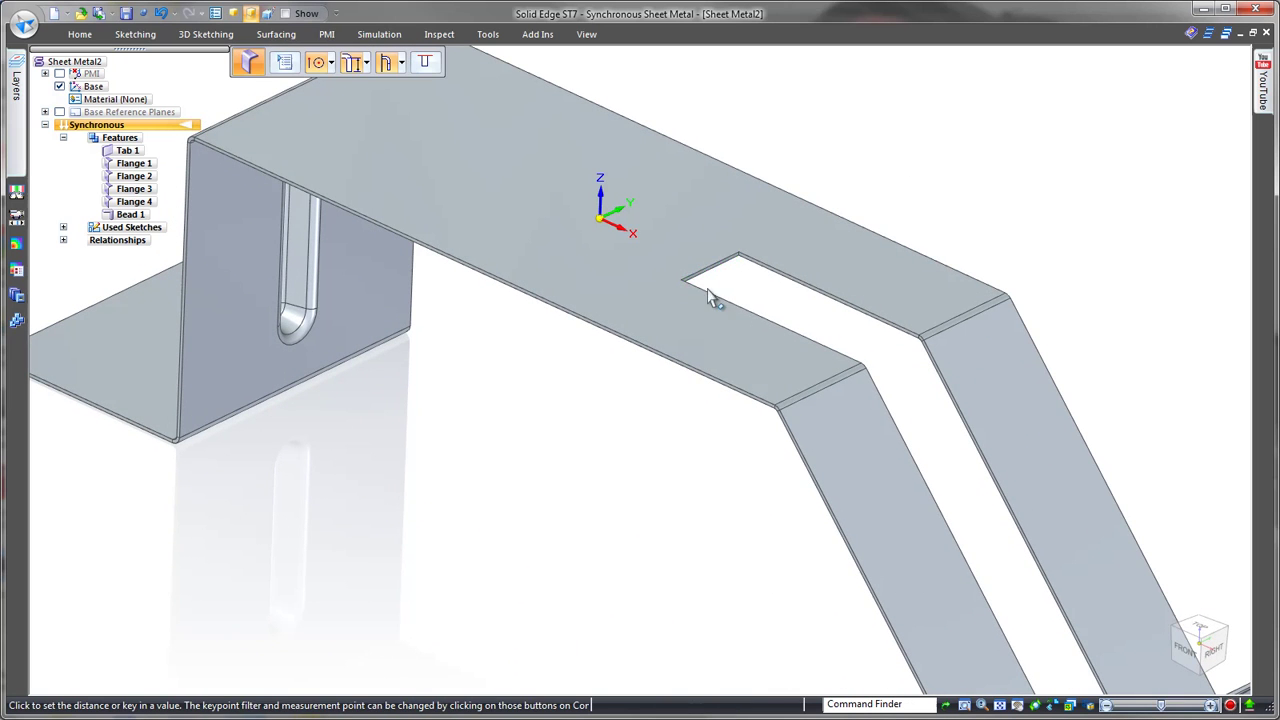
click(694, 504)
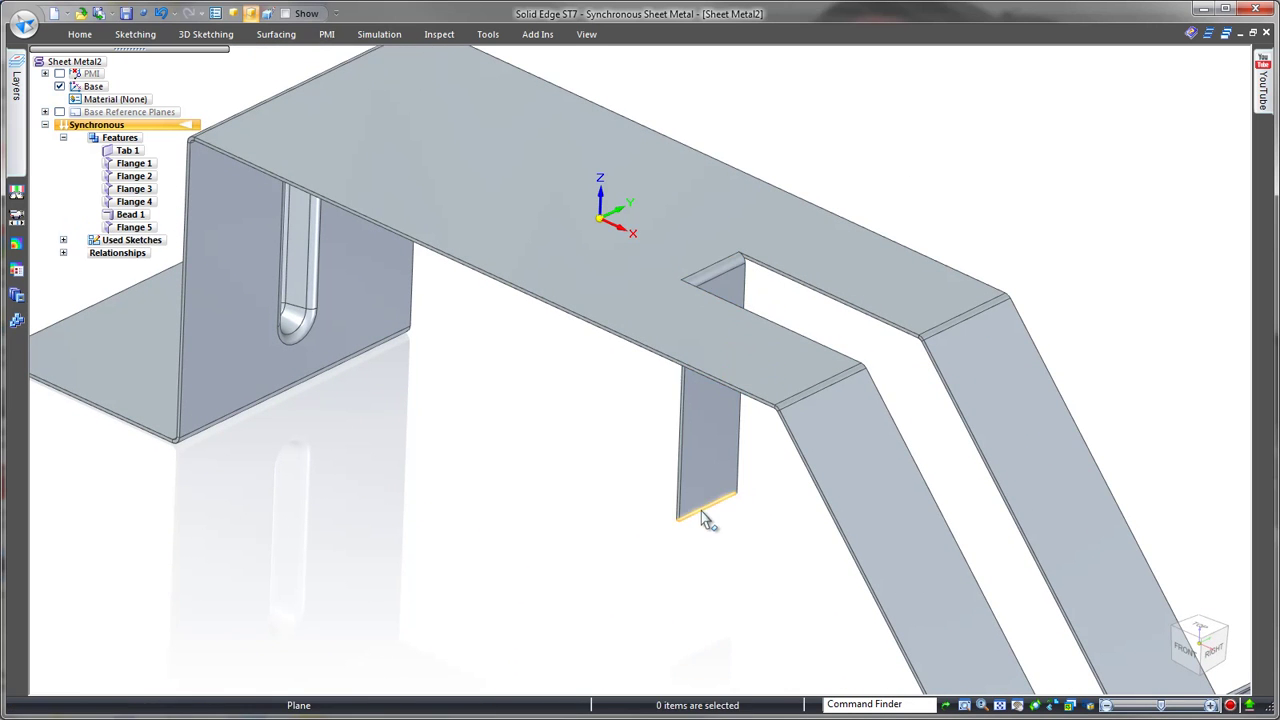
Add a 90° flange about 15 mm long to the lower edge of the narrow flange below the slot.
click(704, 514)
click(716, 520)
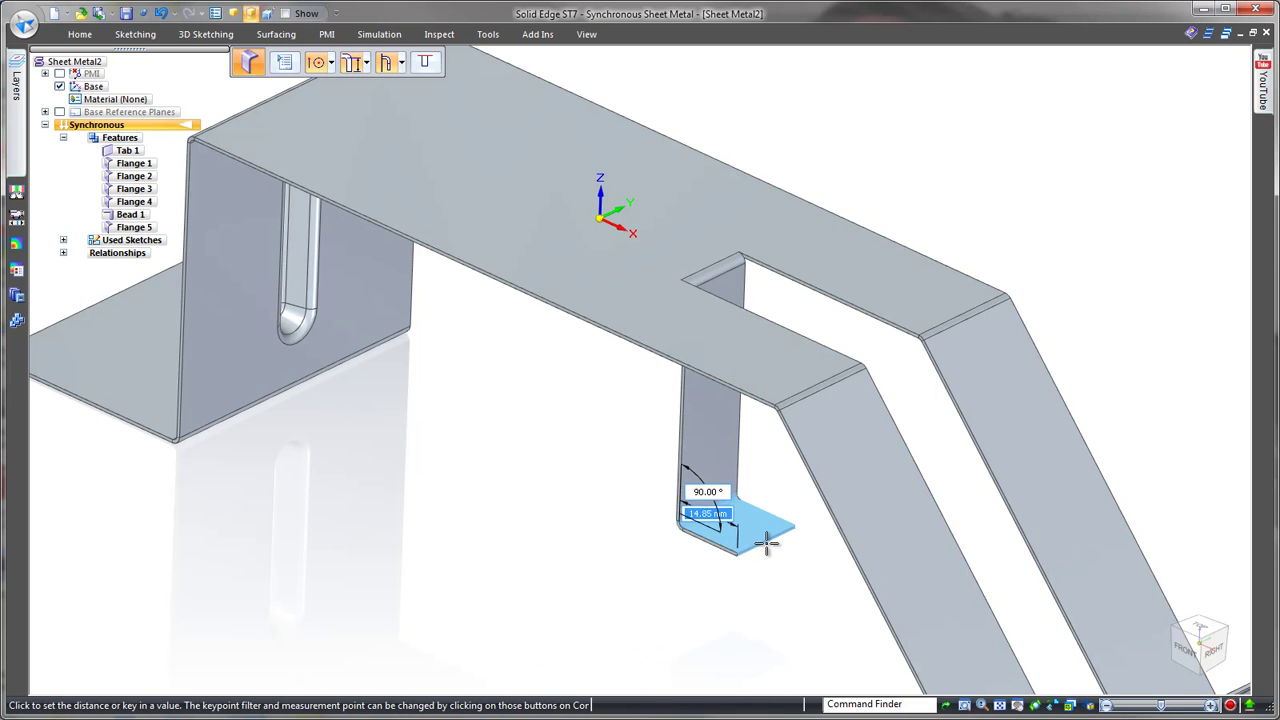
click(766, 543)
Rotate the narrow flange together with its end lip inward under the tab, about the bend at the slot's inner edge.
click(740, 528)
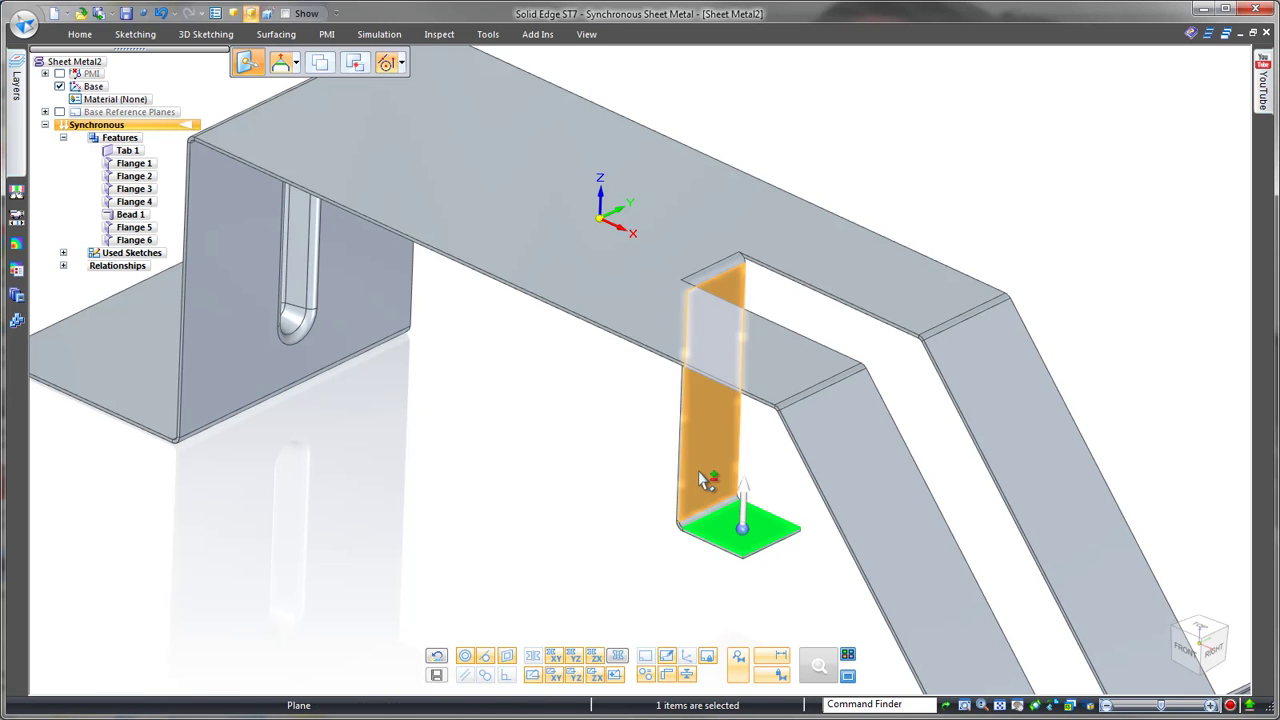
ctrl+click(727, 508)
drag(742, 532, 724, 270)
click(718, 266)
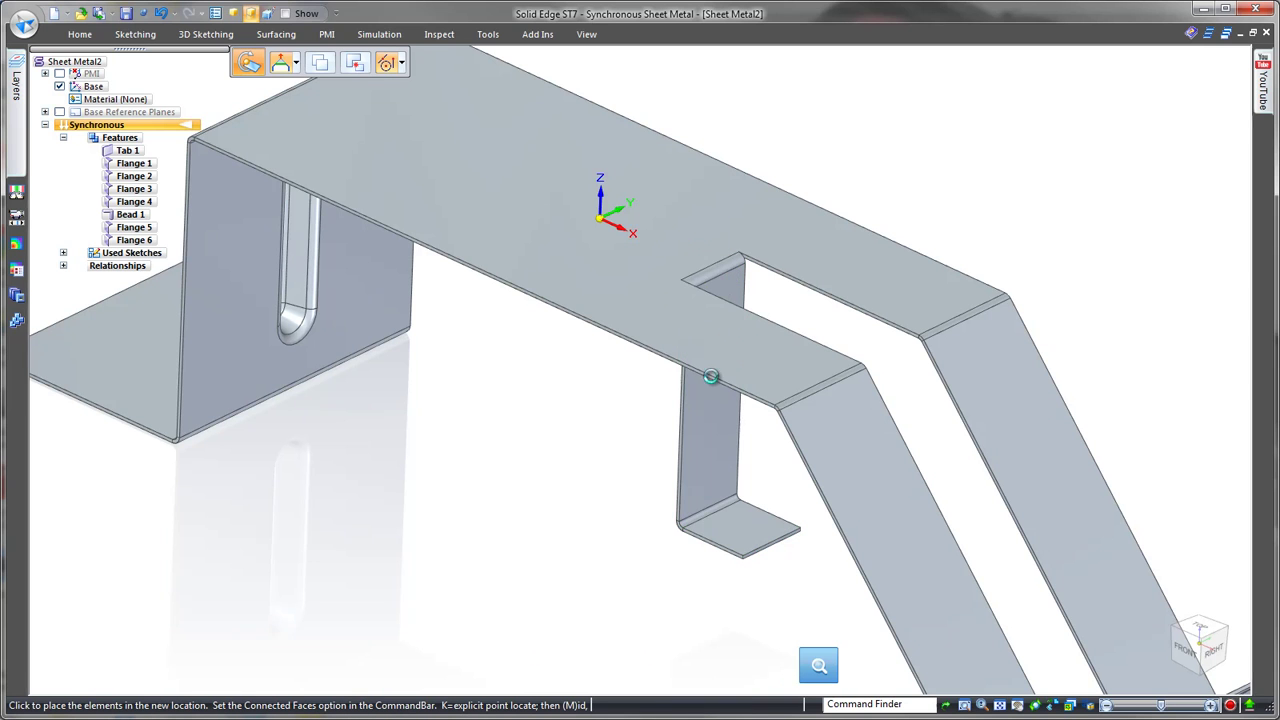
click(600, 368)
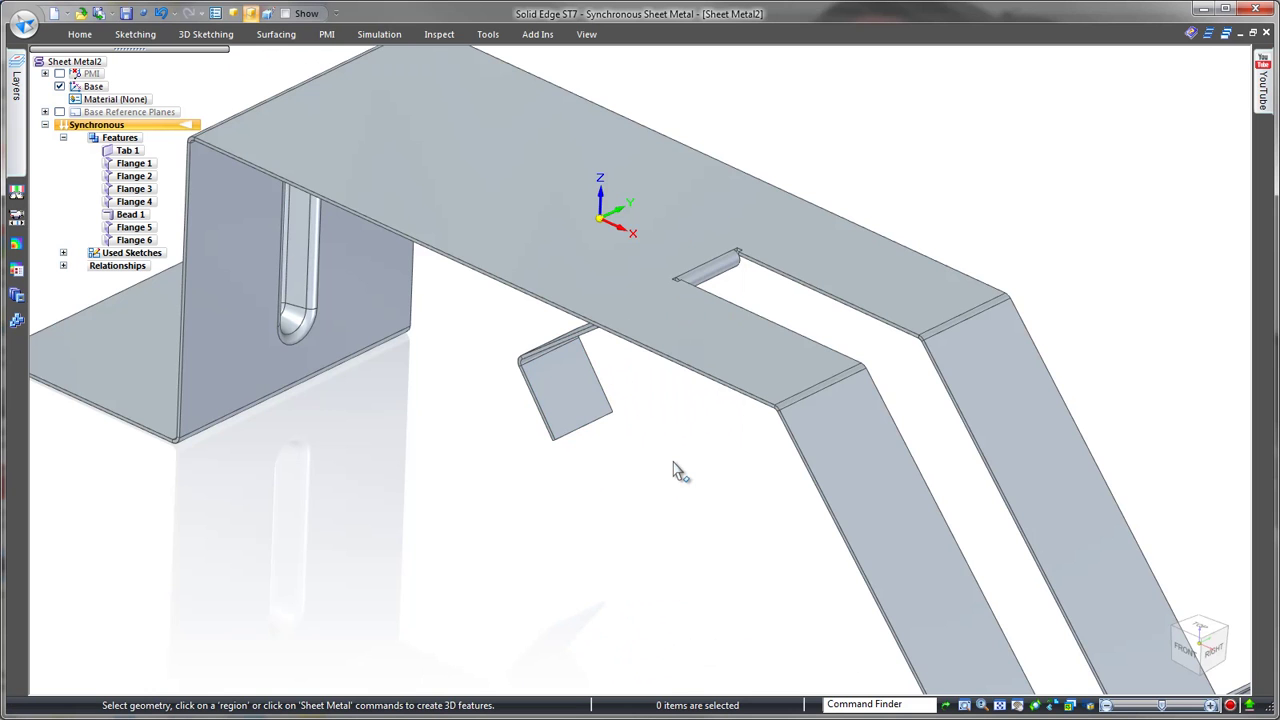
Add a partial-width 90° flange pointing down from the tab's long side edge, changing its material side option.
middle_drag(674, 463, 693, 405)
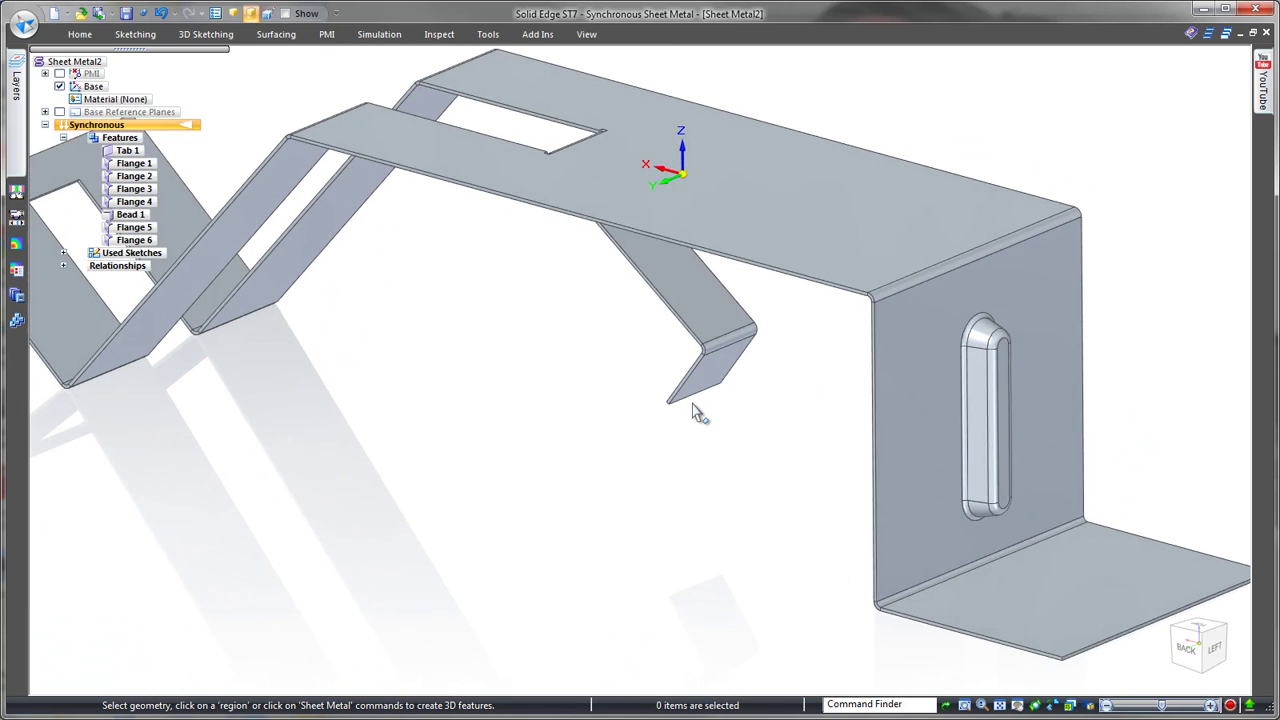
click(820, 310)
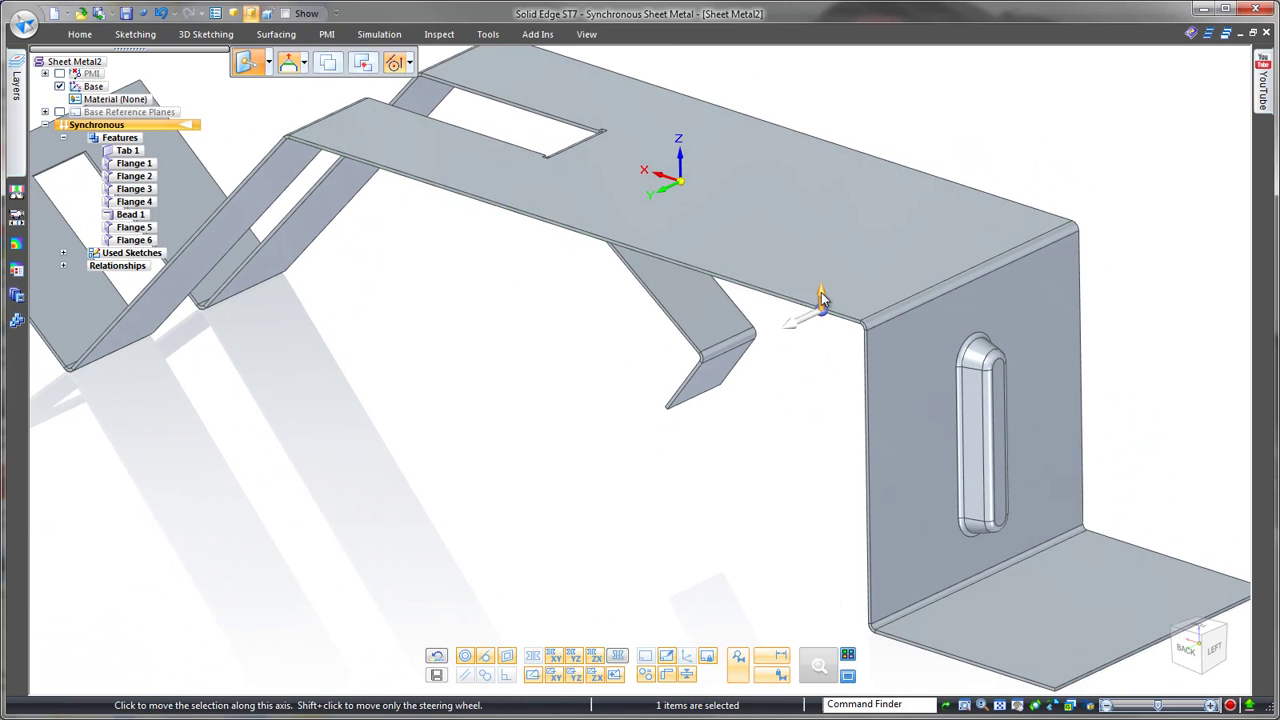
click(820, 300)
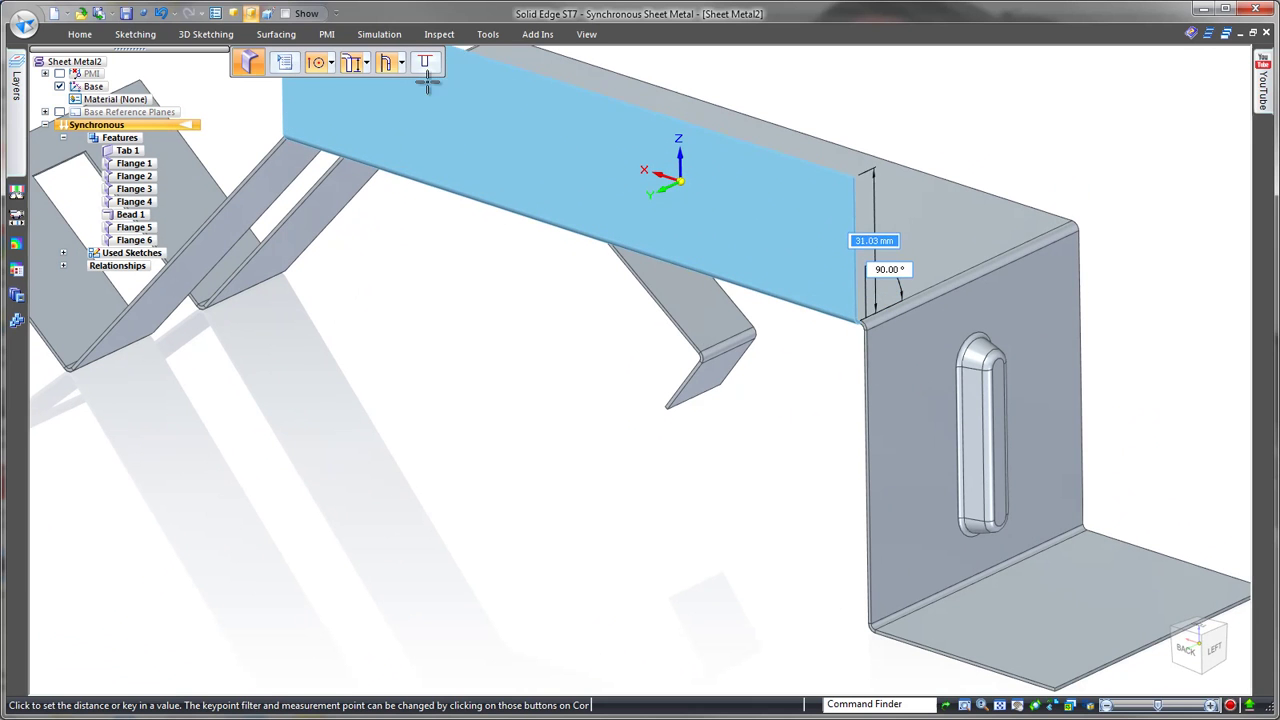
click(401, 63)
click(416, 84)
click(425, 64)
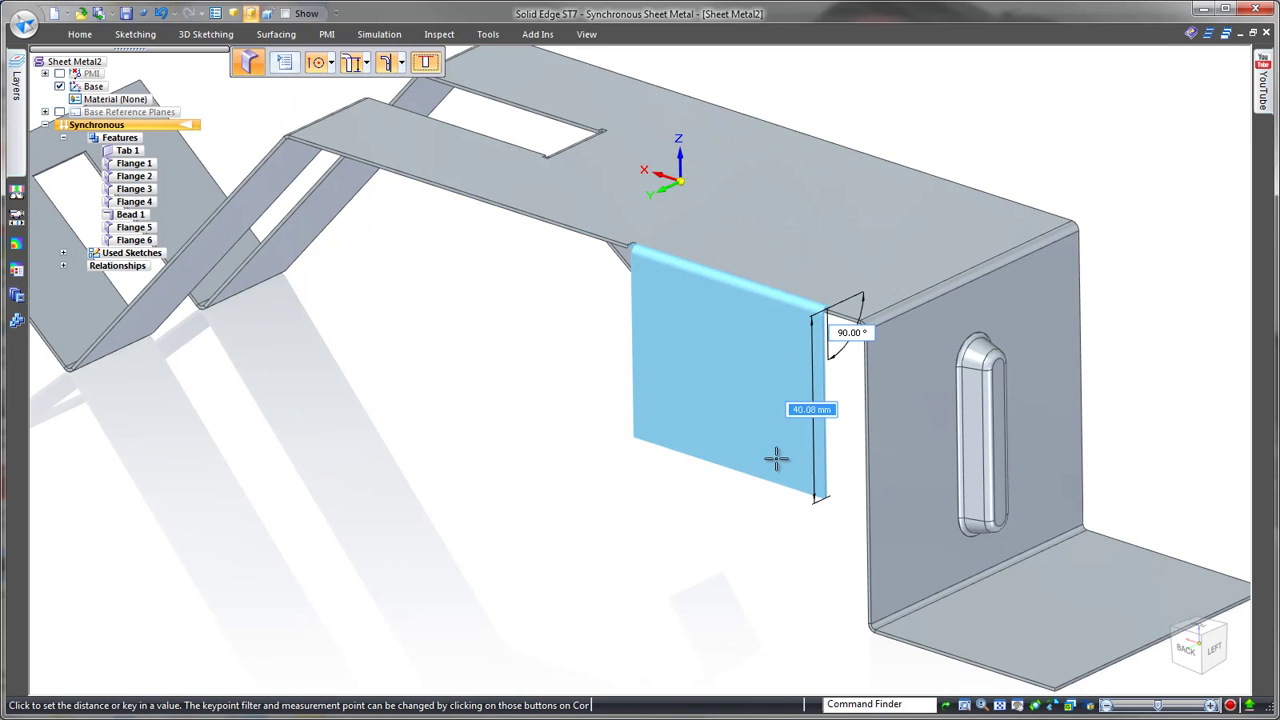
click(786, 440)
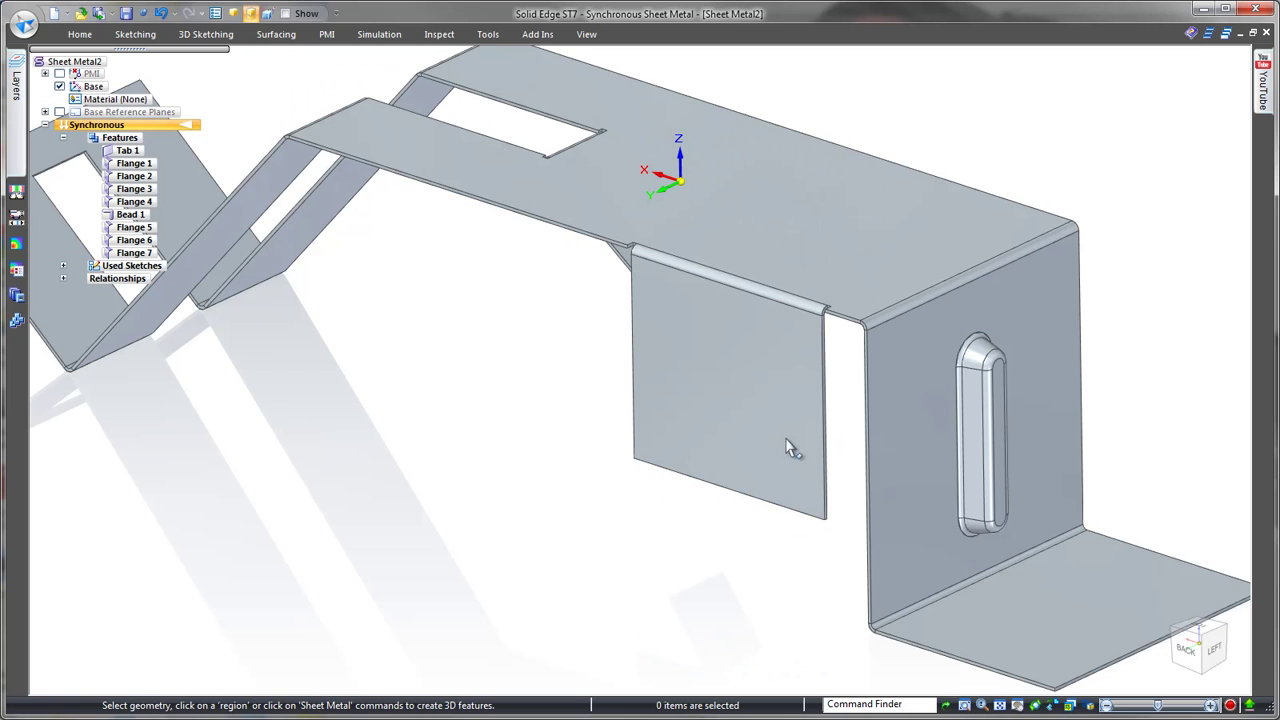
Add a partial-width 90° flange pointing up from the remaining side edge of the tab beside the slot.
click(390, 187)
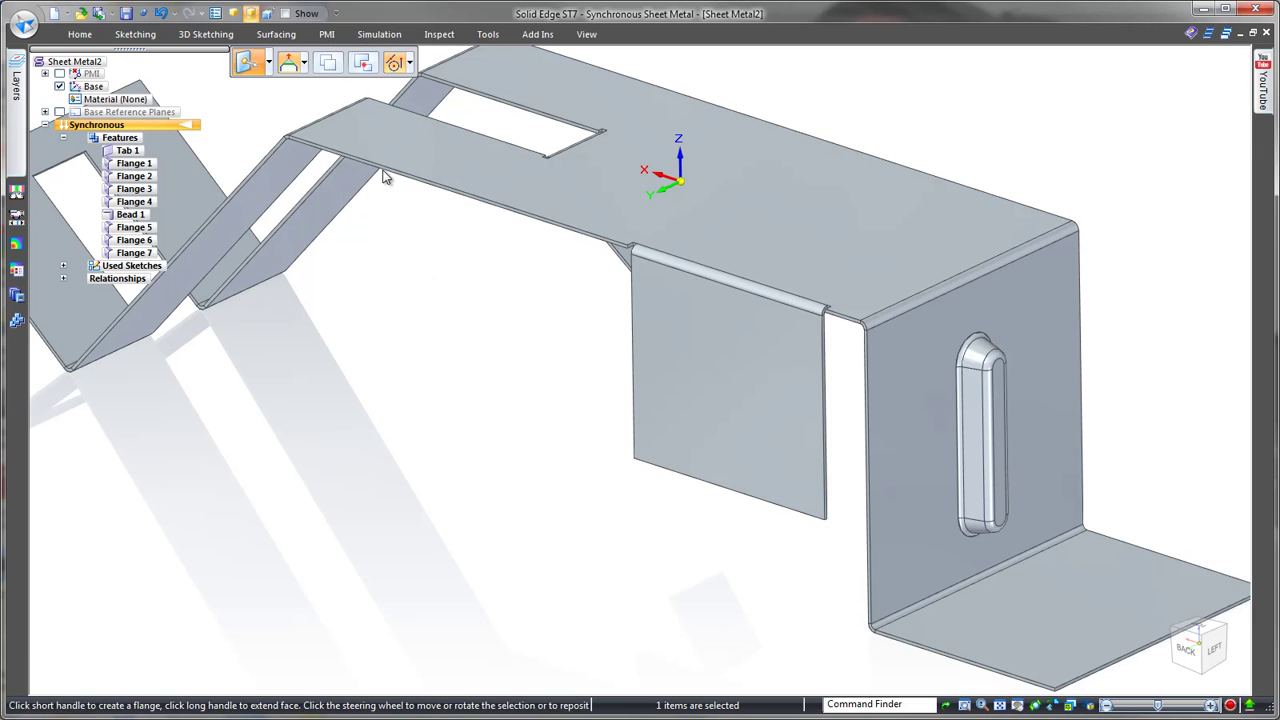
click(388, 178)
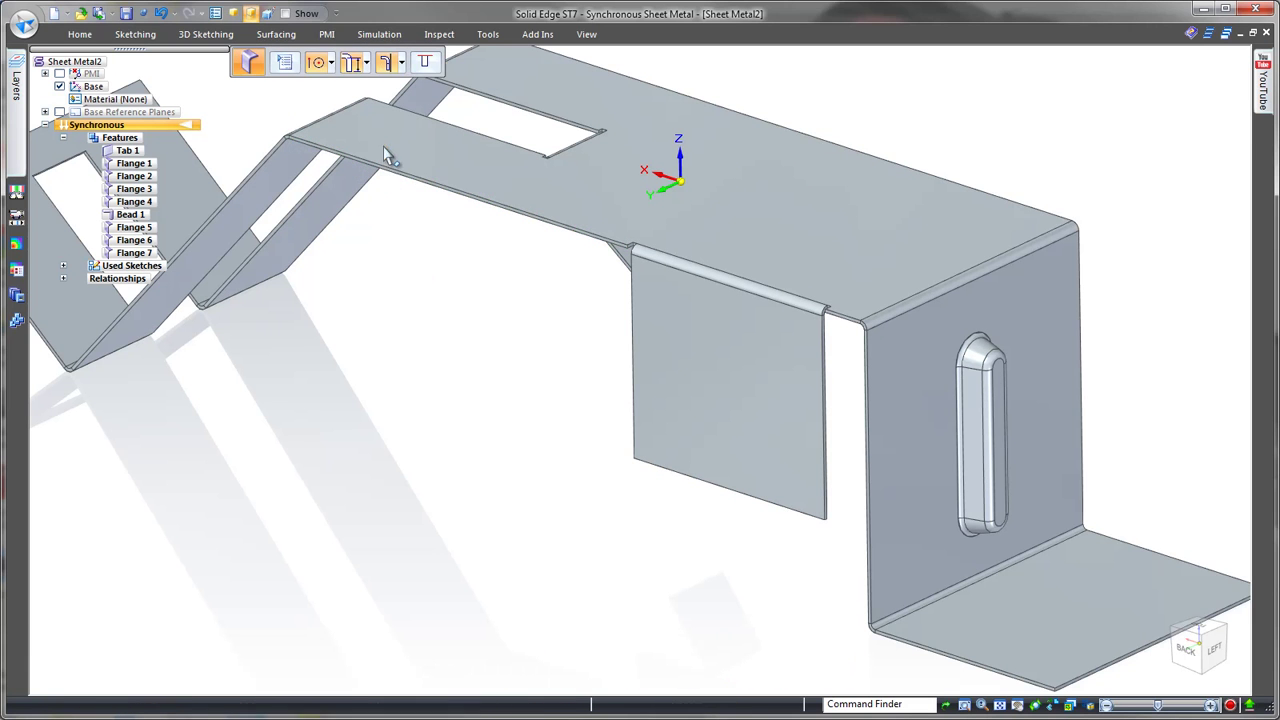
click(431, 71)
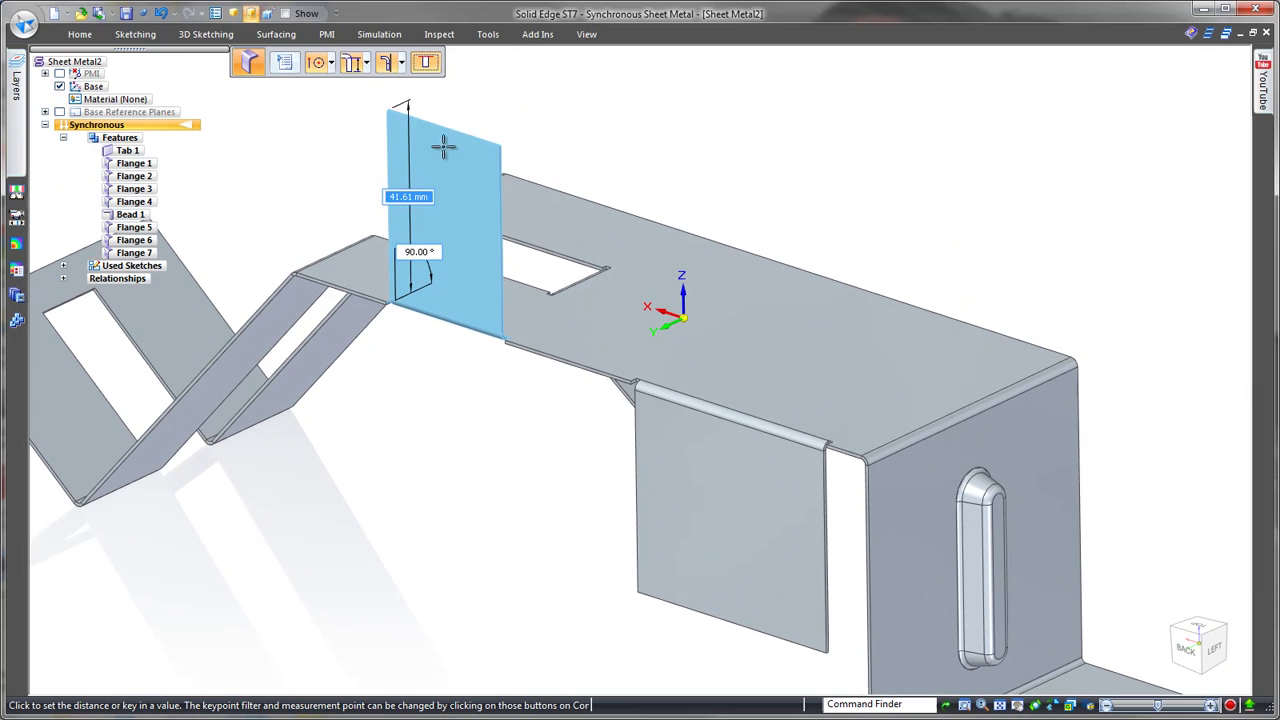
click(429, 168)
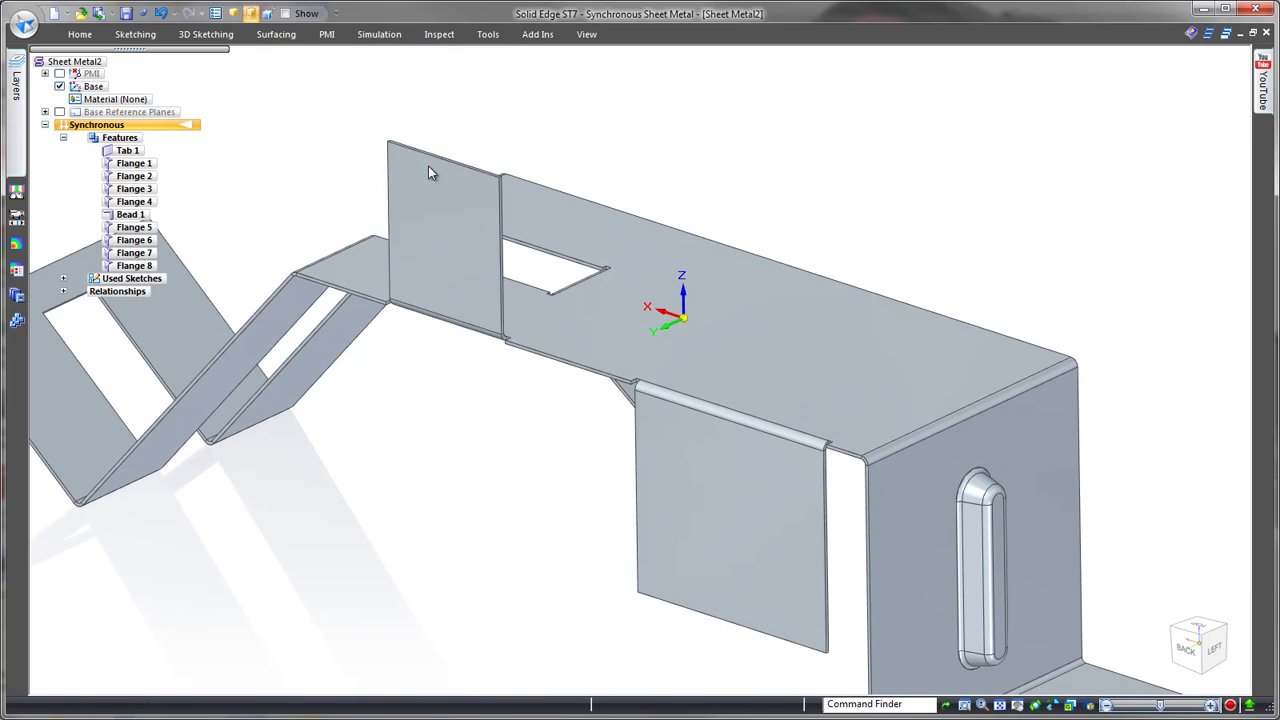
Mirror the upward side flange about the base coordinate system's XZ plane onto the tab's opposite edge.
click(148, 266)
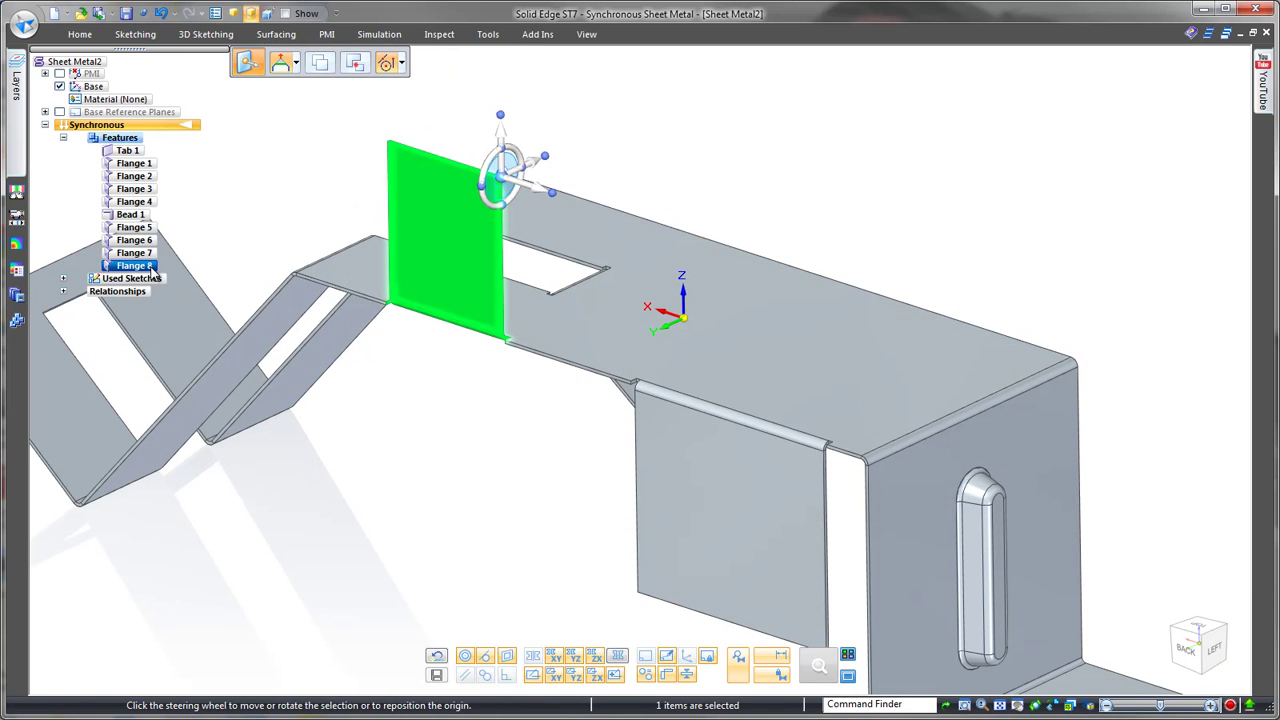
click(80, 34)
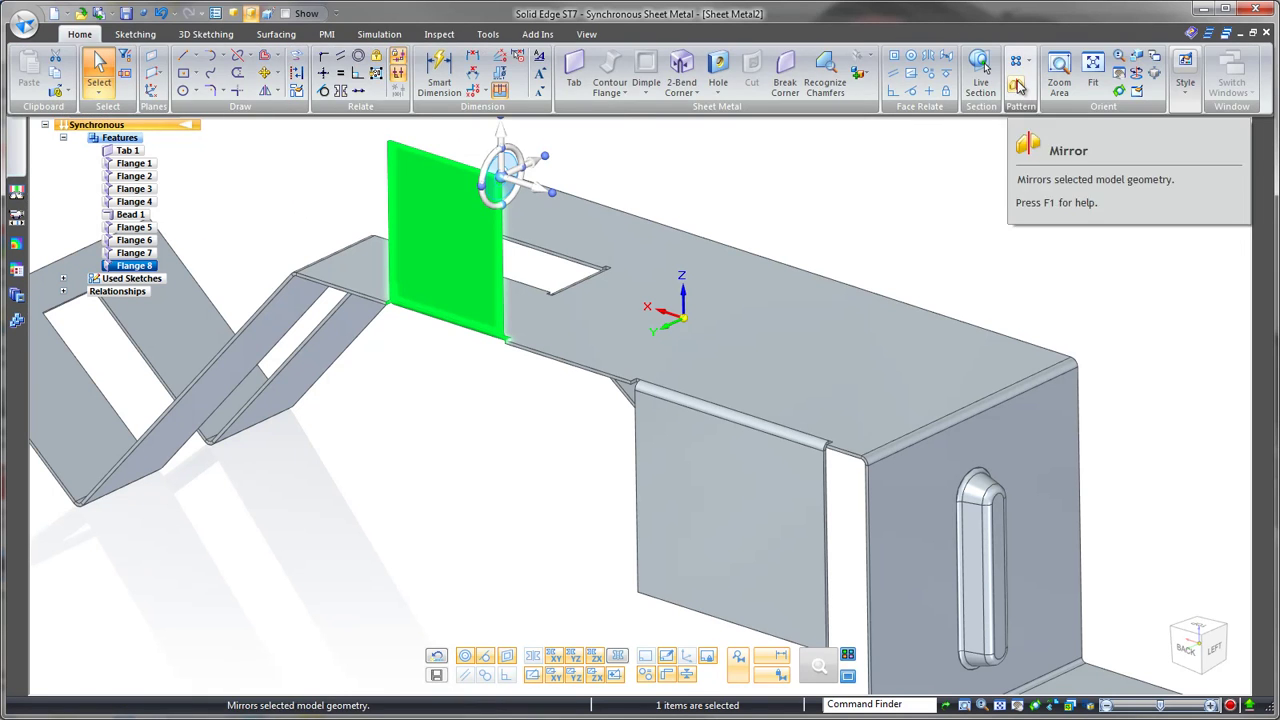
click(985, 75)
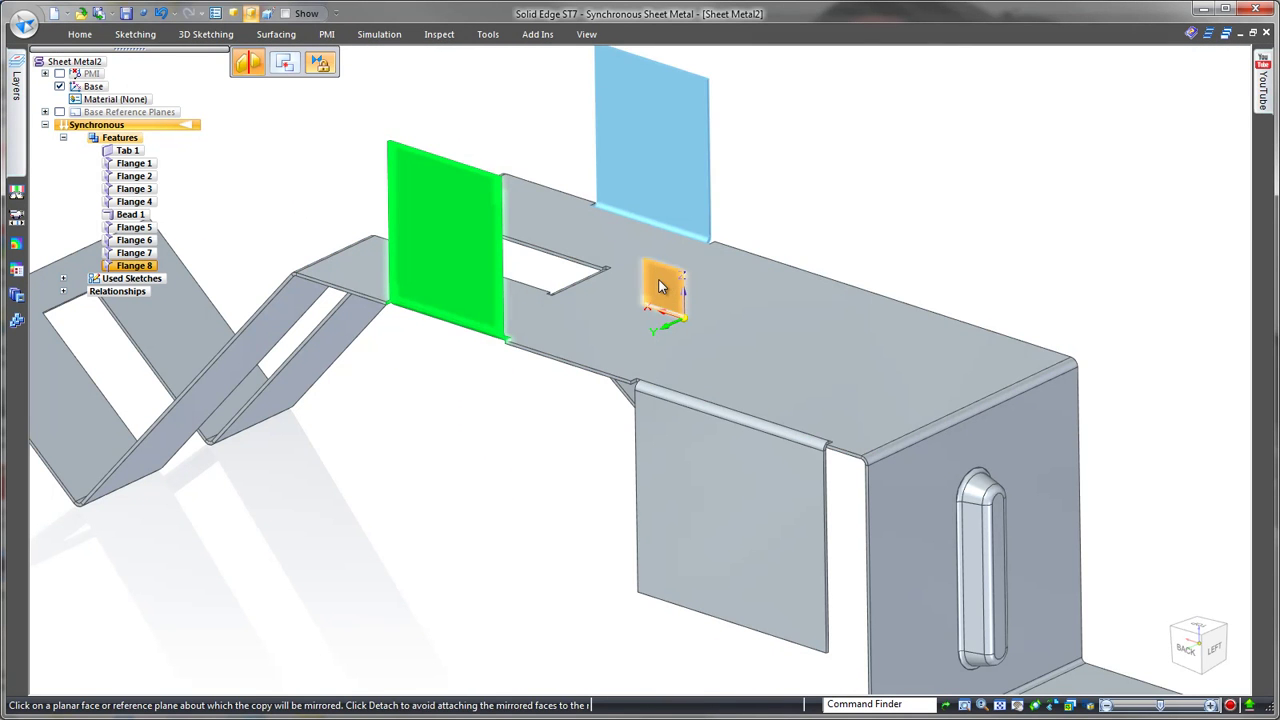
click(658, 281)
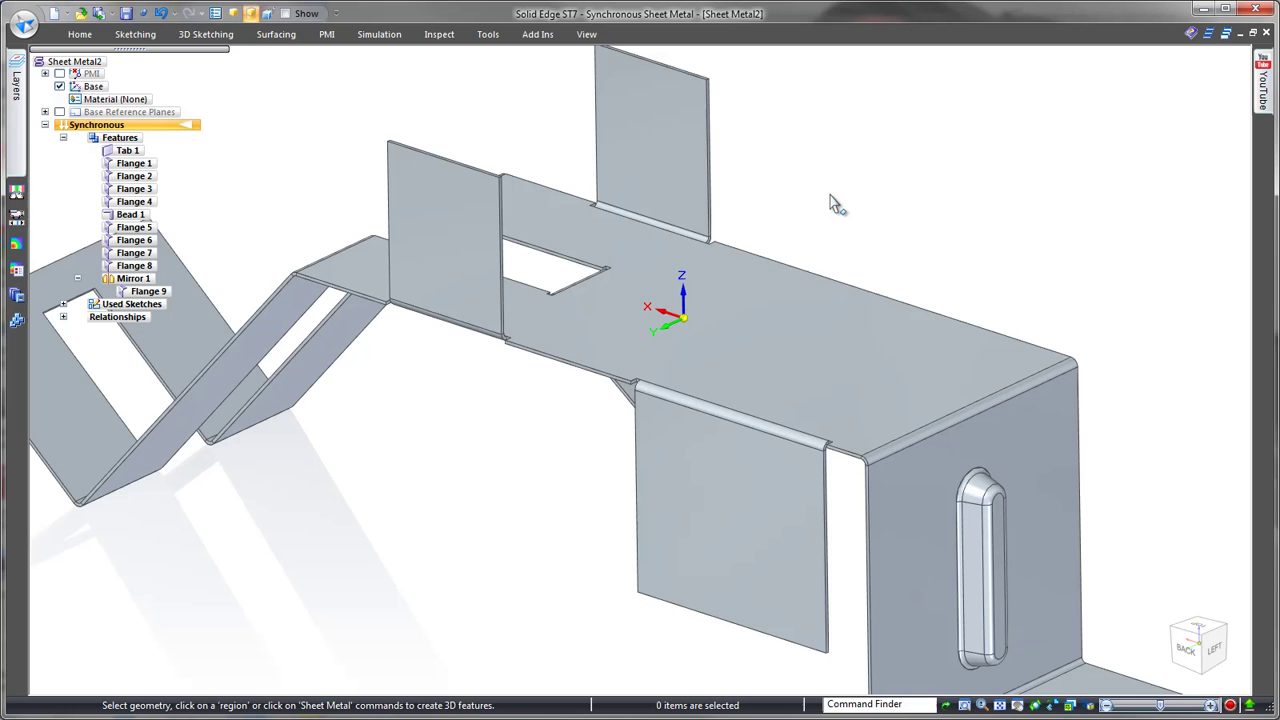
key(ctrl+f)
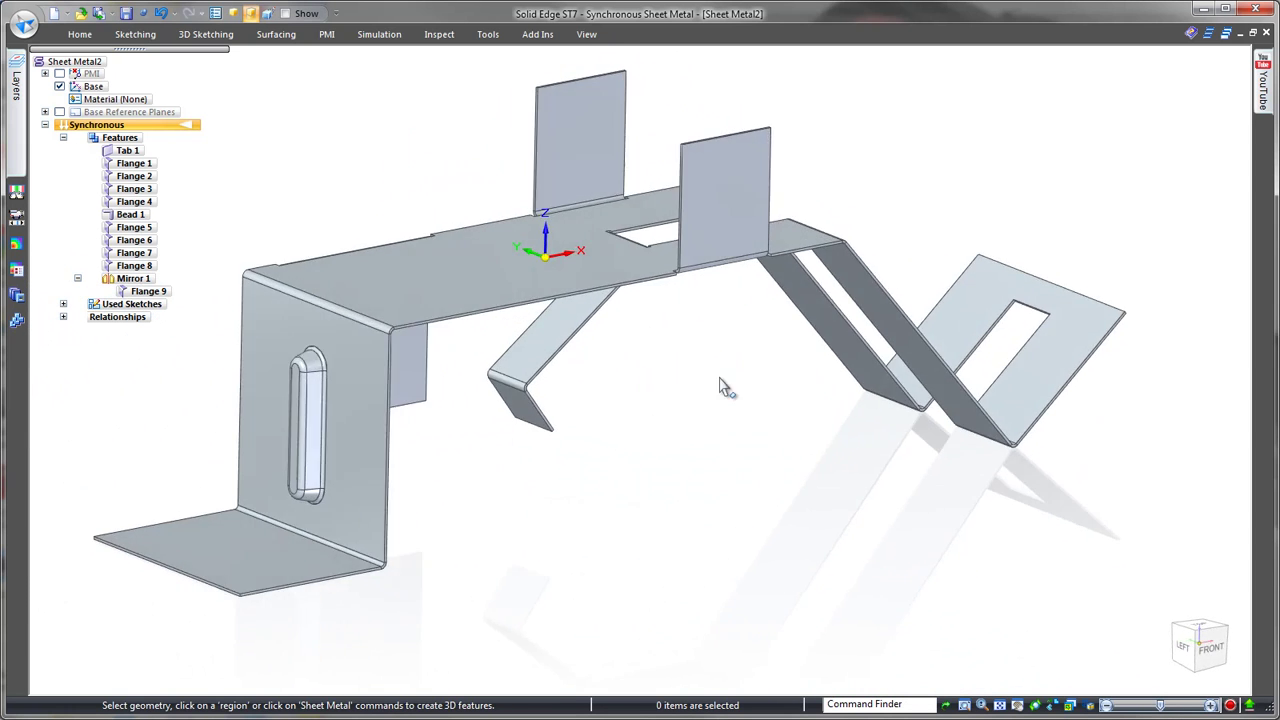
Rotate the tab upward in the front view about its bend with the beaded flange.
click(549, 268)
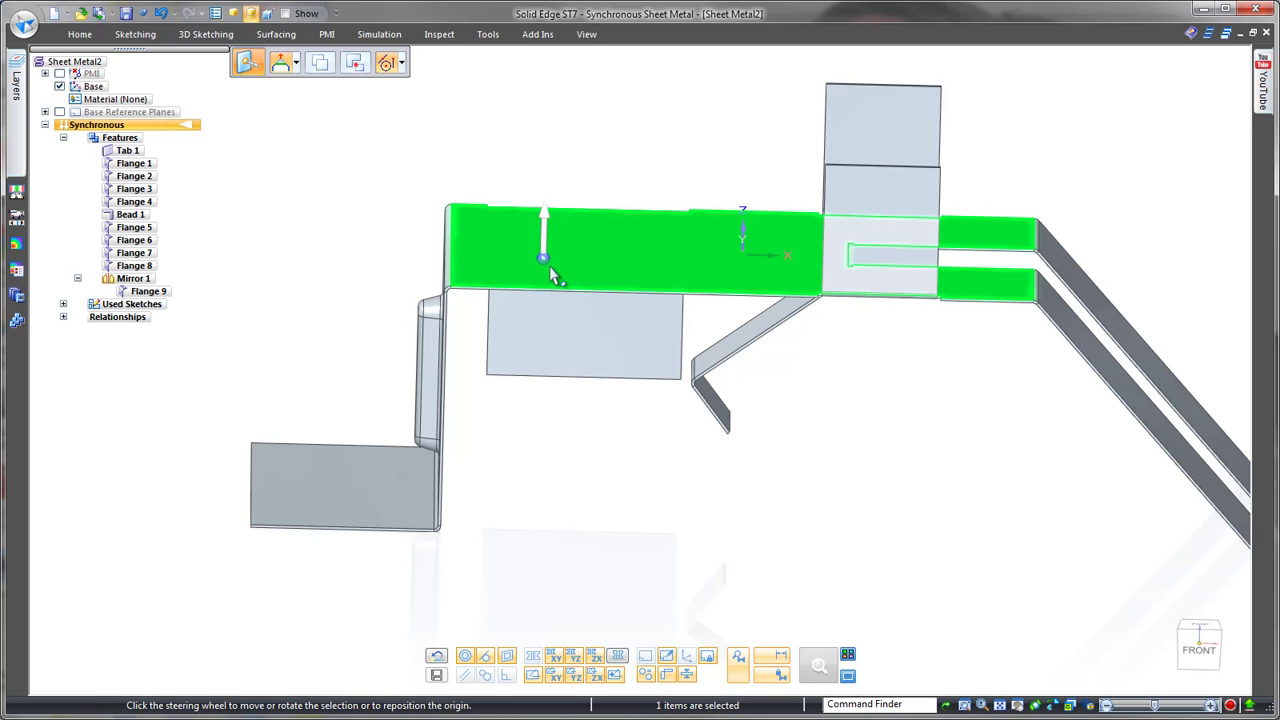
drag(543, 258, 451, 262)
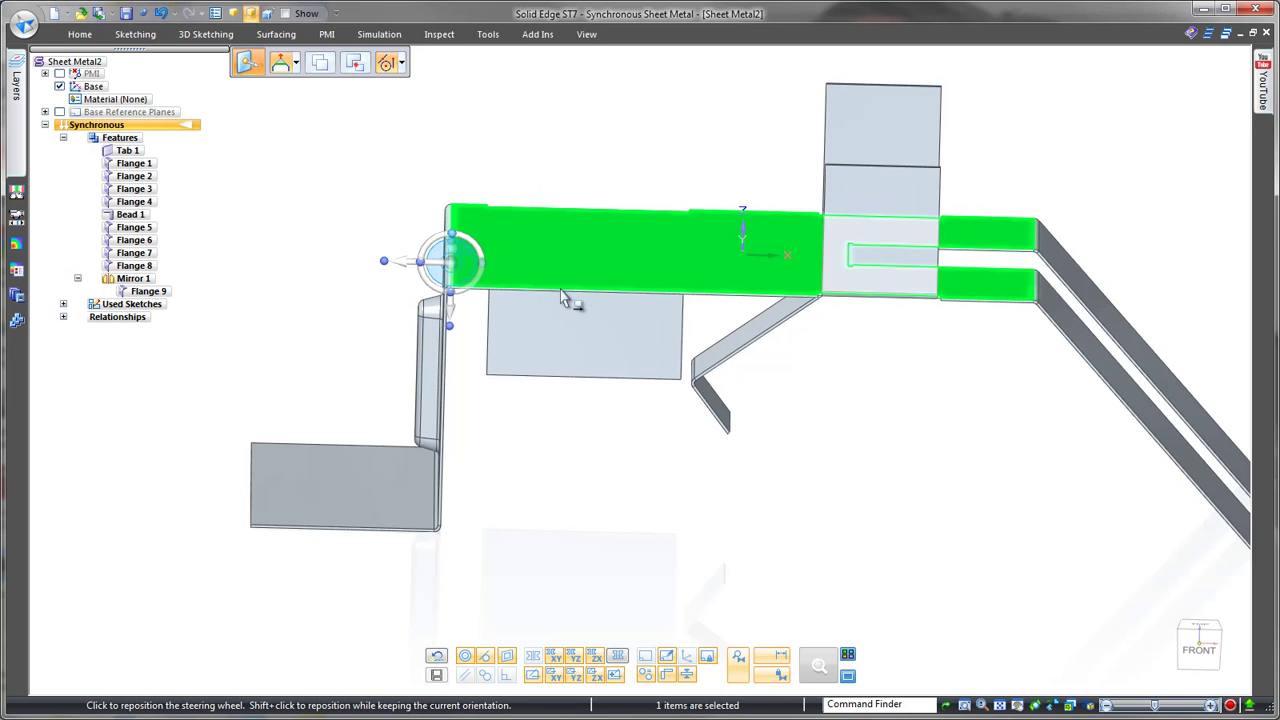
click(1200, 651)
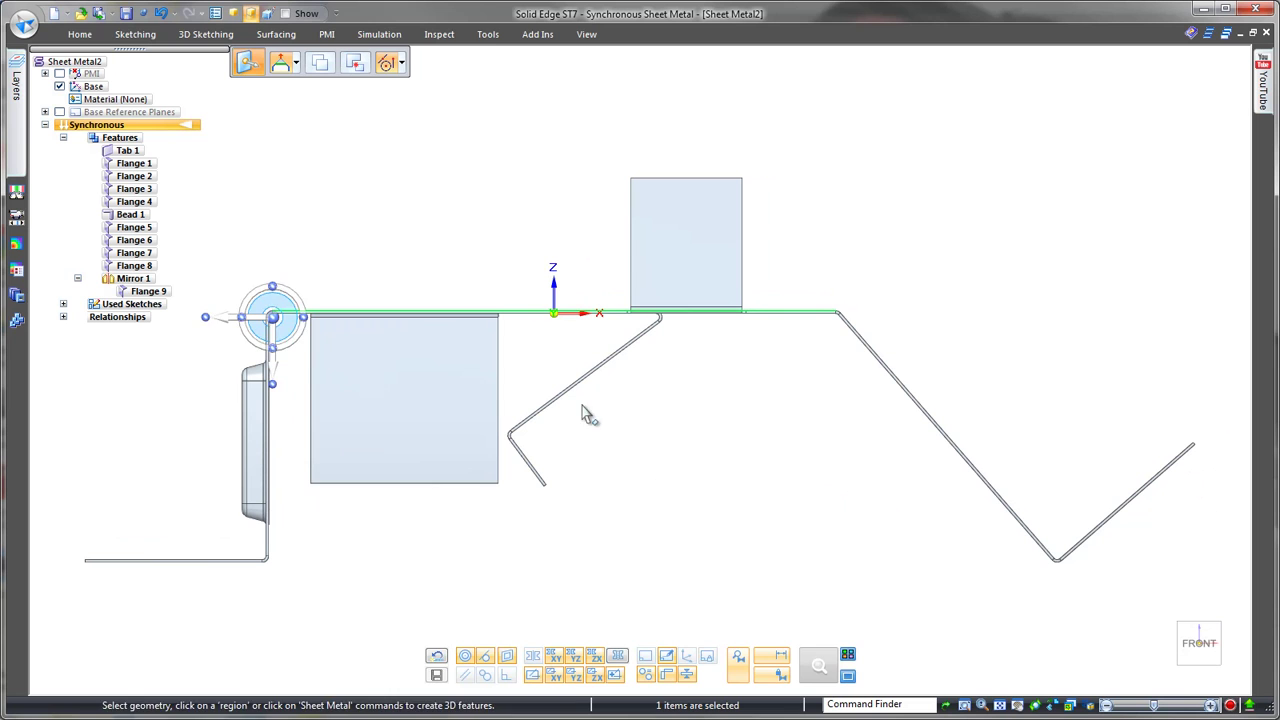
click(302, 346)
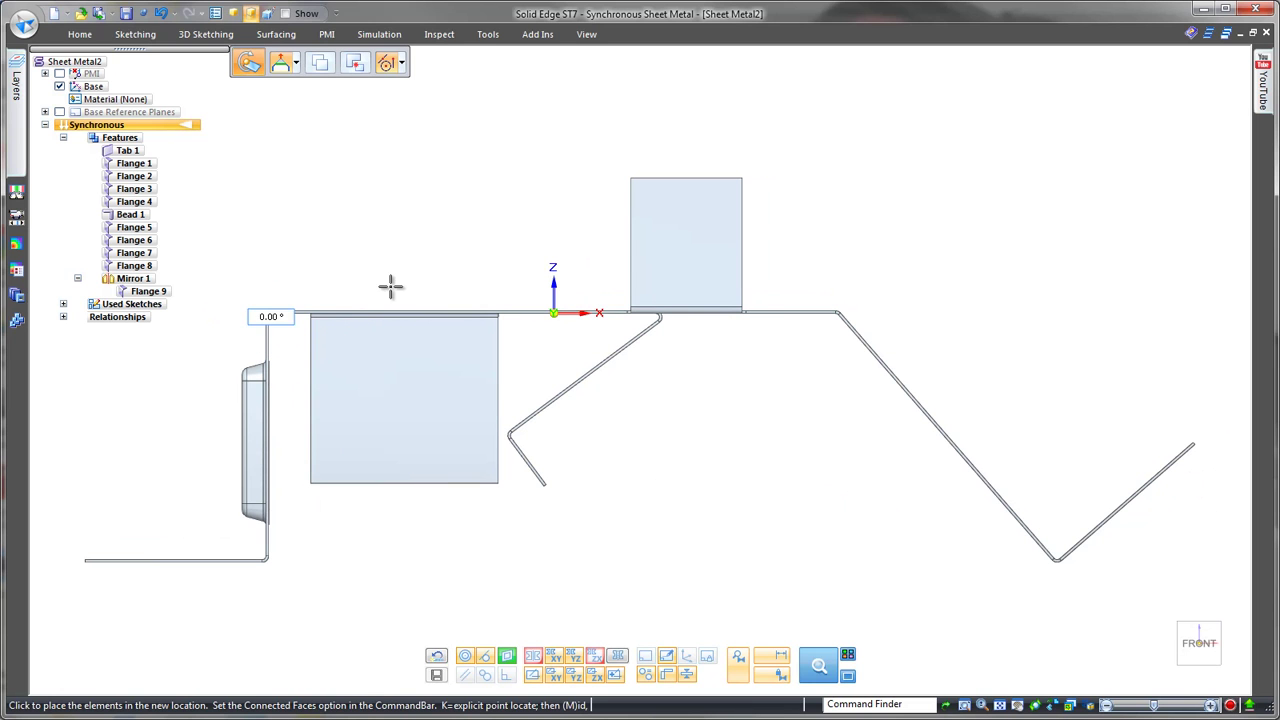
click(547, 293)
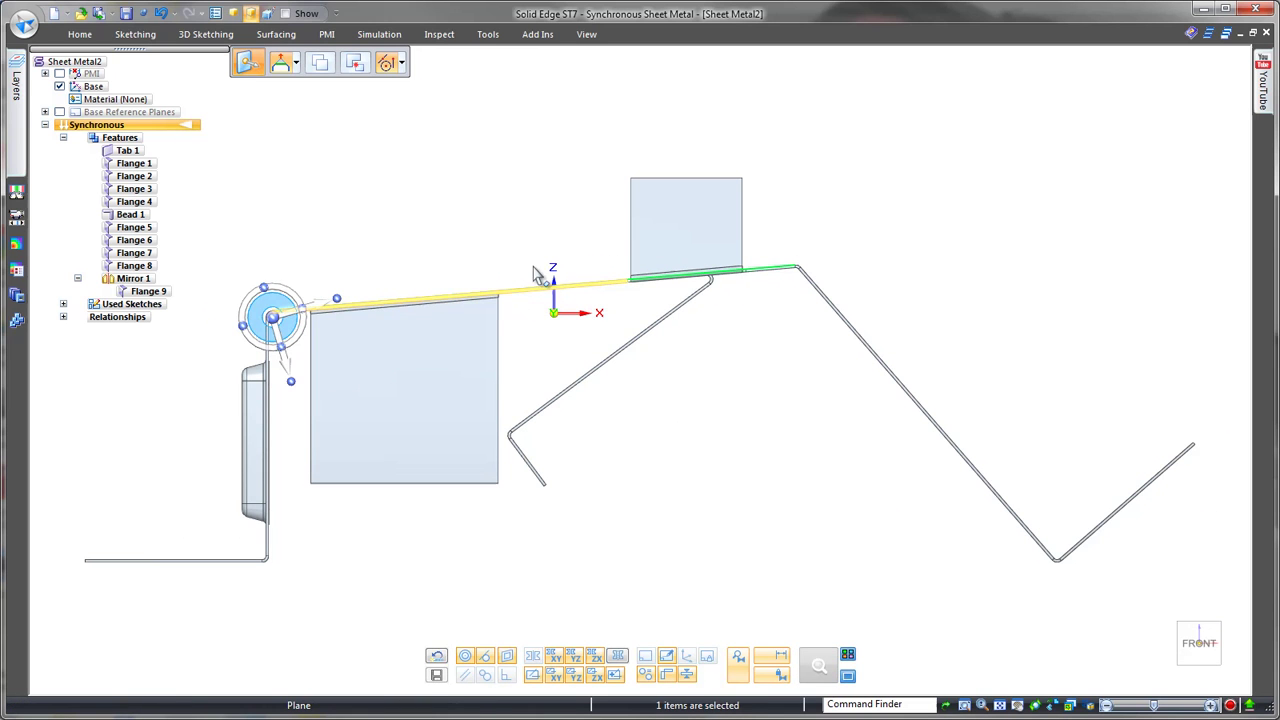
key(Escape)
middle_drag(537, 260, 487, 235)
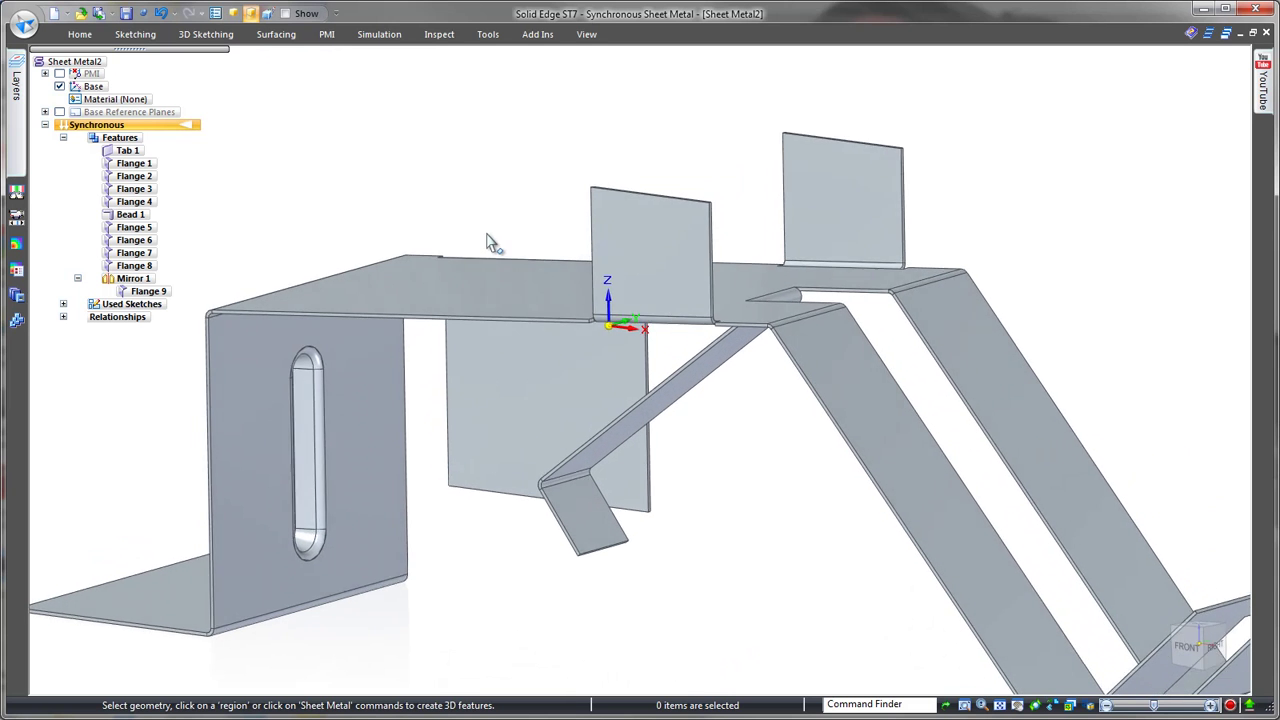
Dissolve the mirror feature so the mirrored upright flange becomes an independent flange.
click(140, 280)
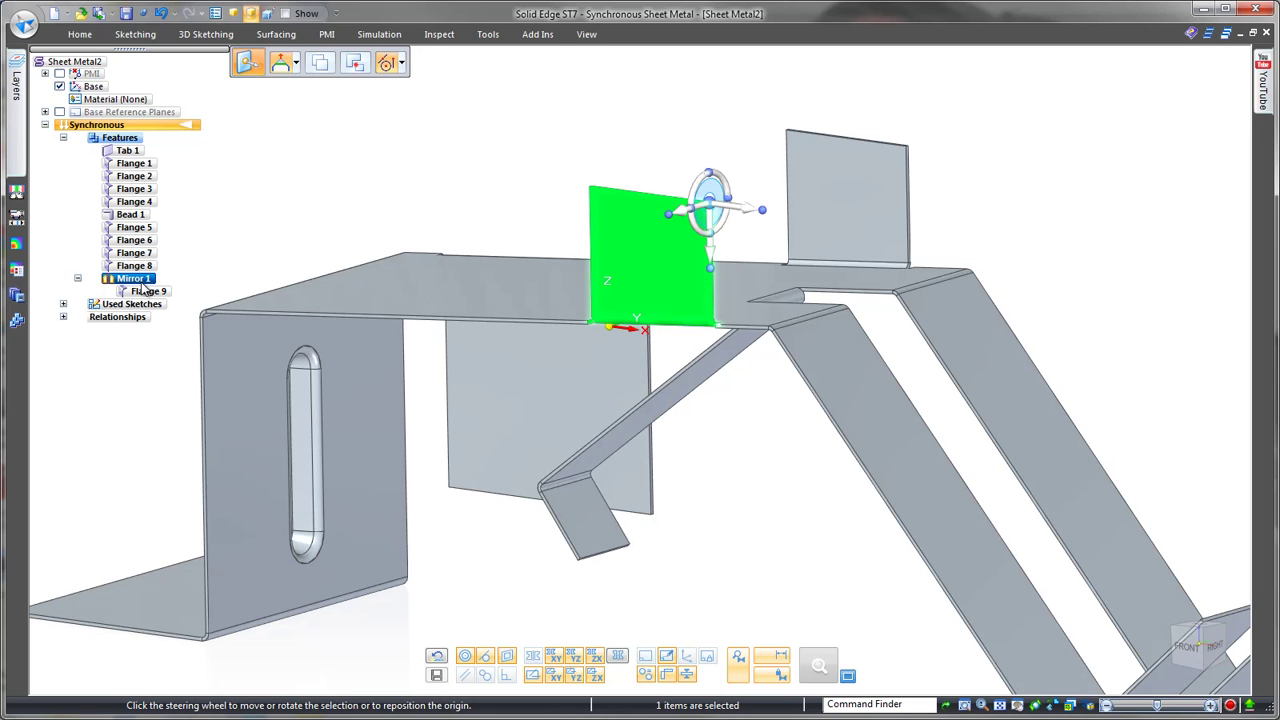
right_click(142, 284)
click(180, 476)
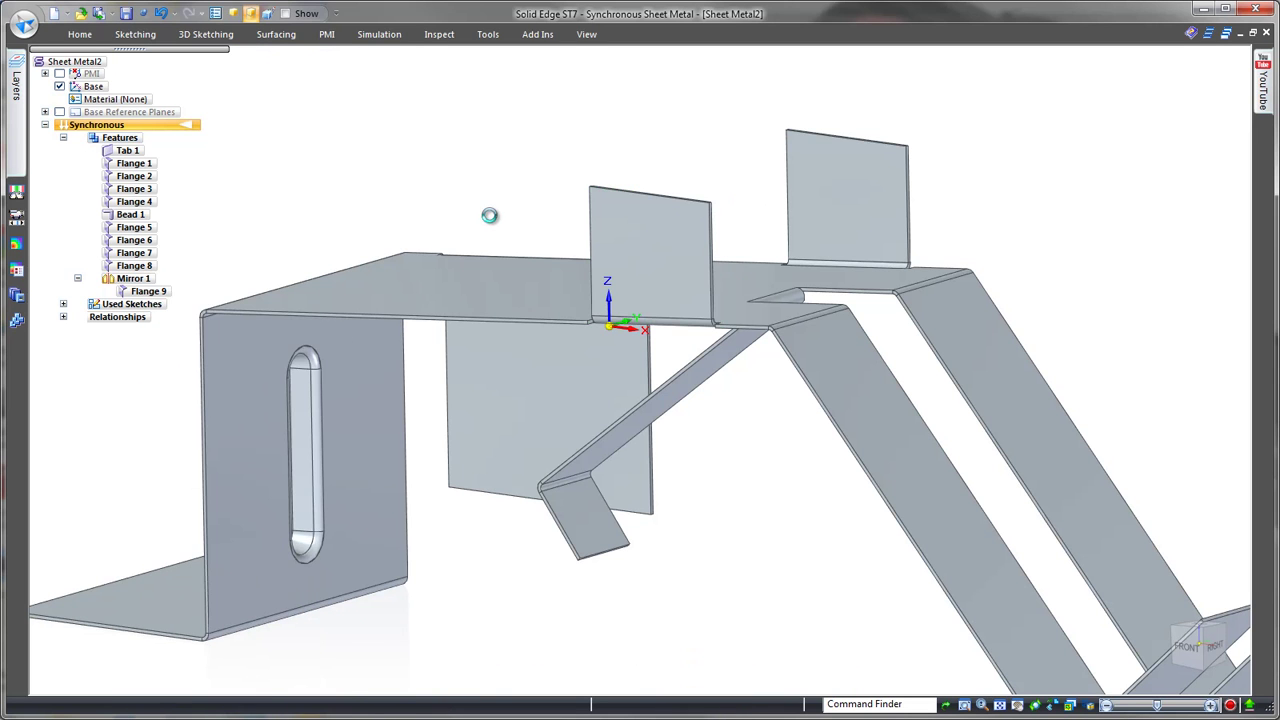
Sketch a line about 14 mm long across the formerly mirrored upright flange, parallel to its top edge.
scroll(526, 177, up, 3)
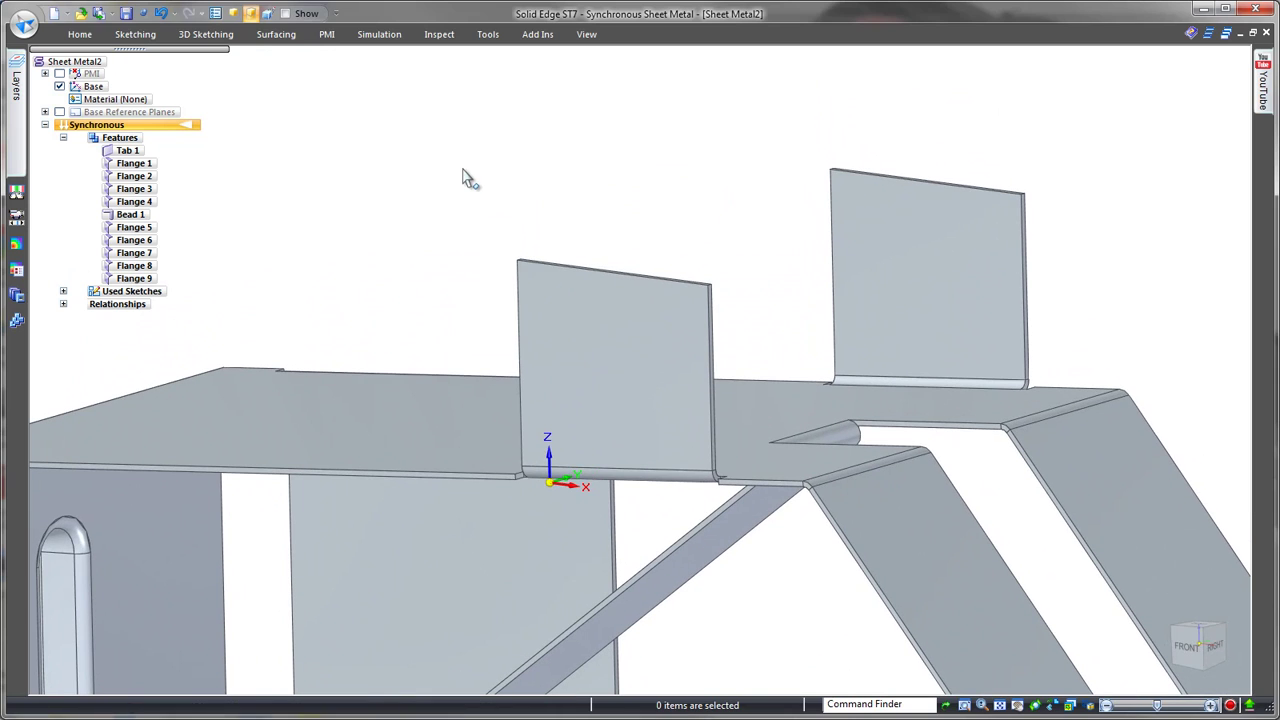
right_drag(463, 170, 506, 180)
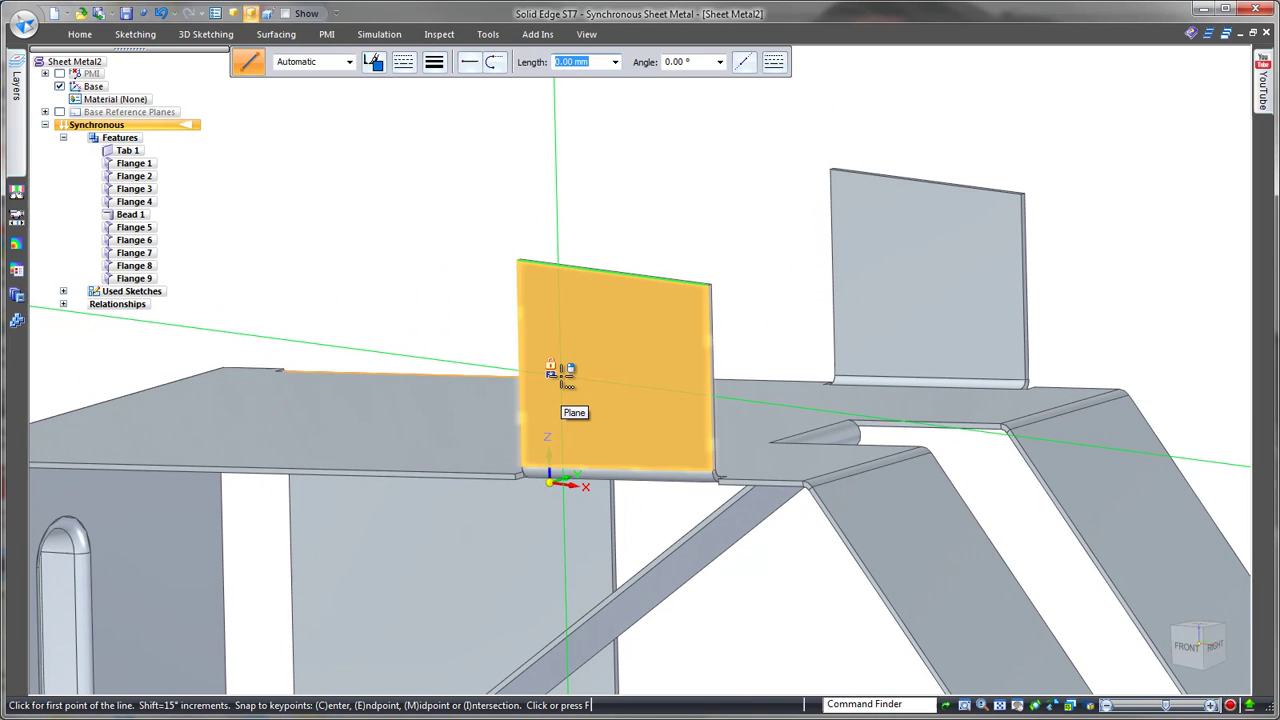
key(F3)
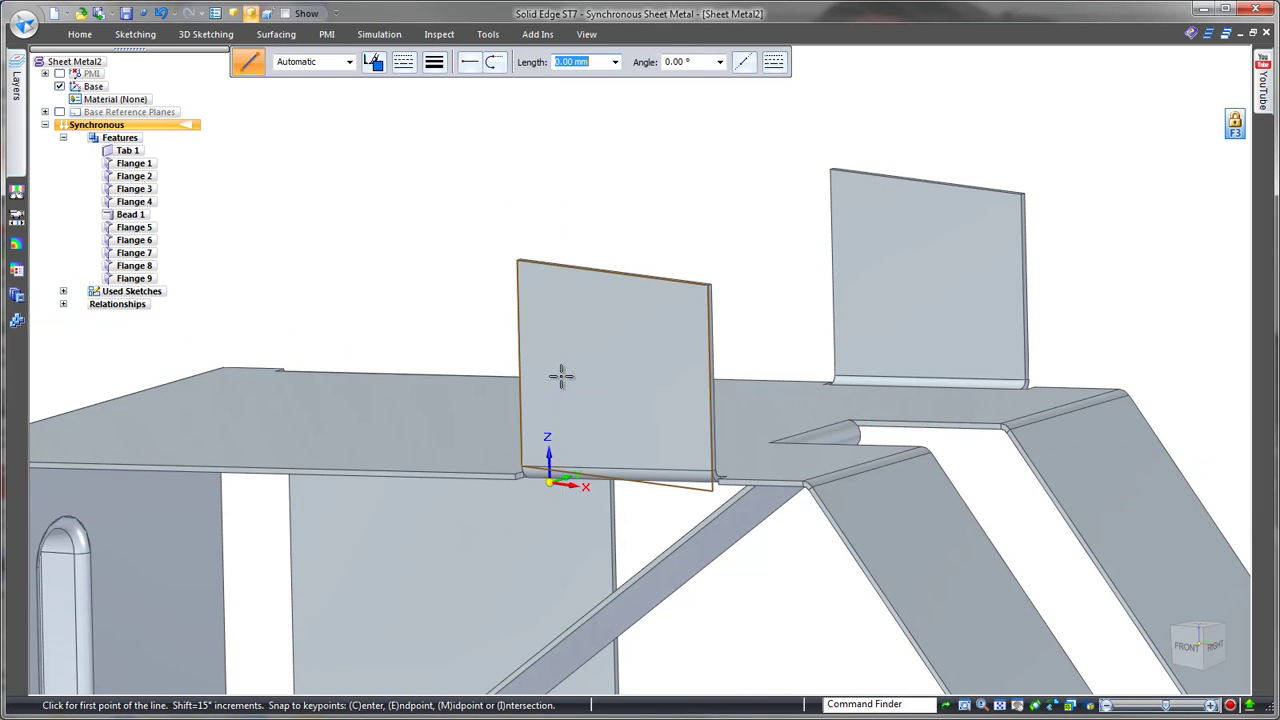
click(560, 384)
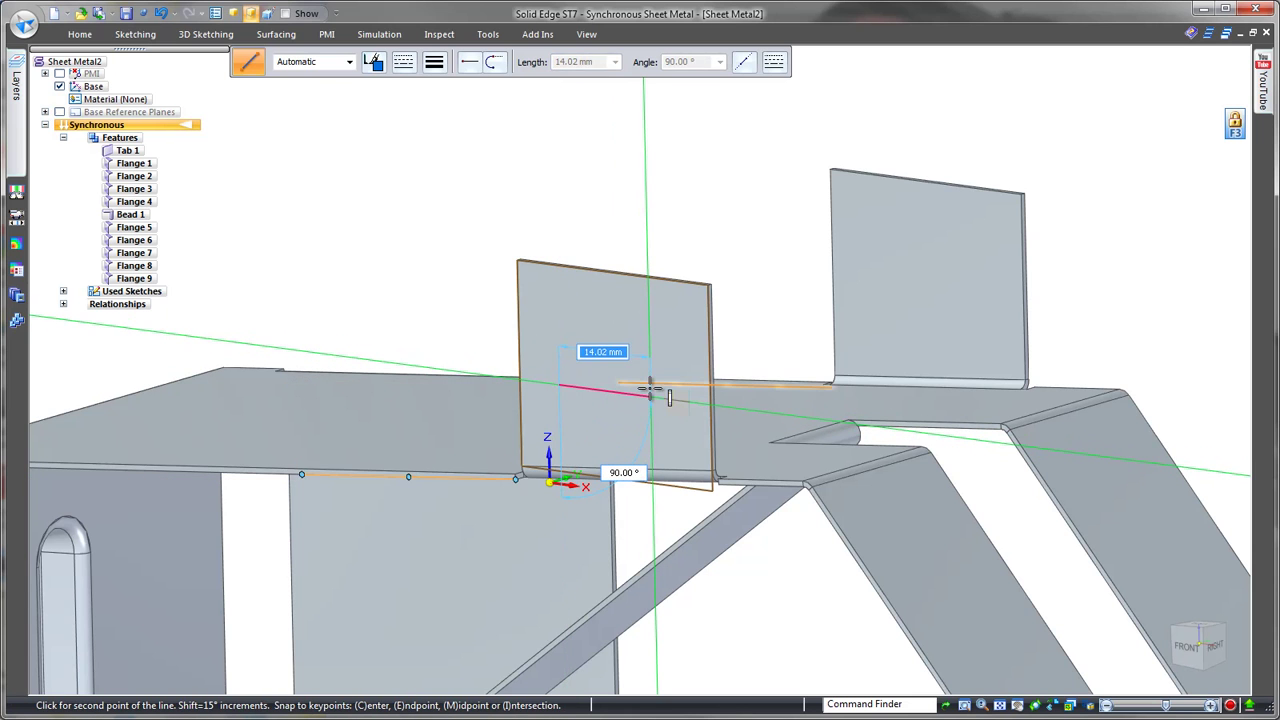
click(650, 396)
key(Escape)
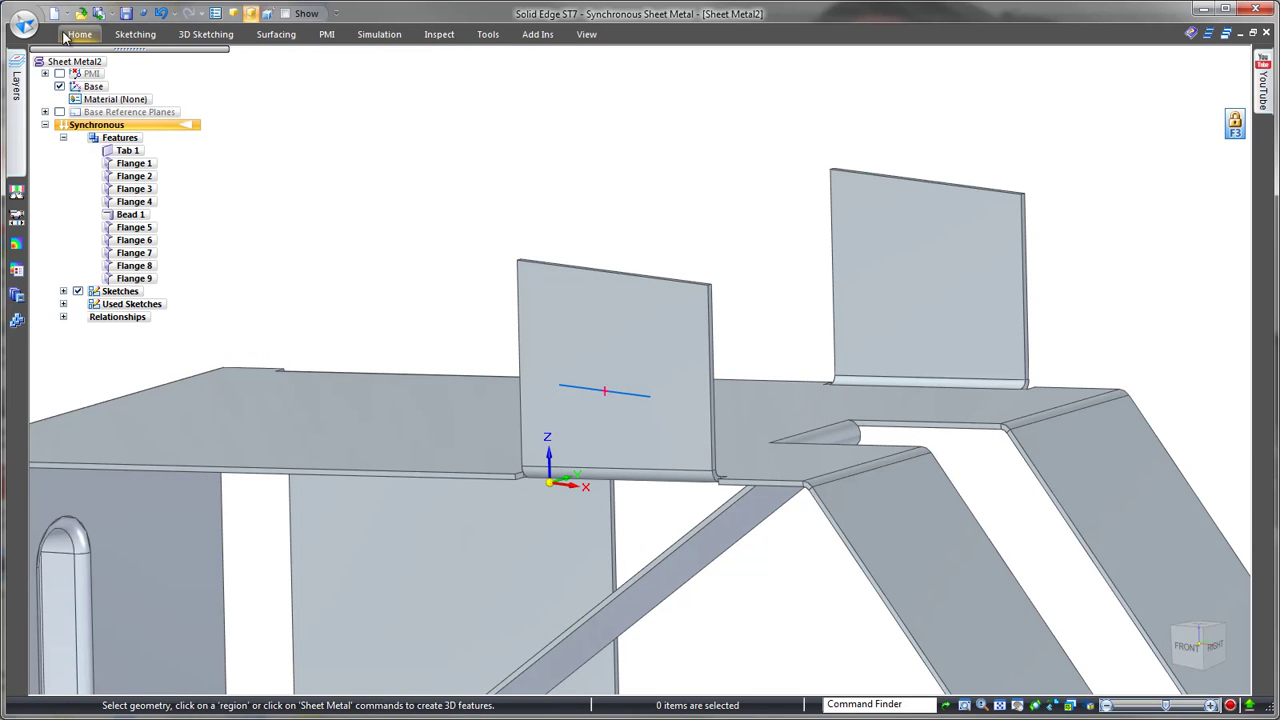
Jog the upper part of the upright flange at the sketched line, offsetting it about 48 mm toward the opposite flange.
click(79, 34)
click(871, 58)
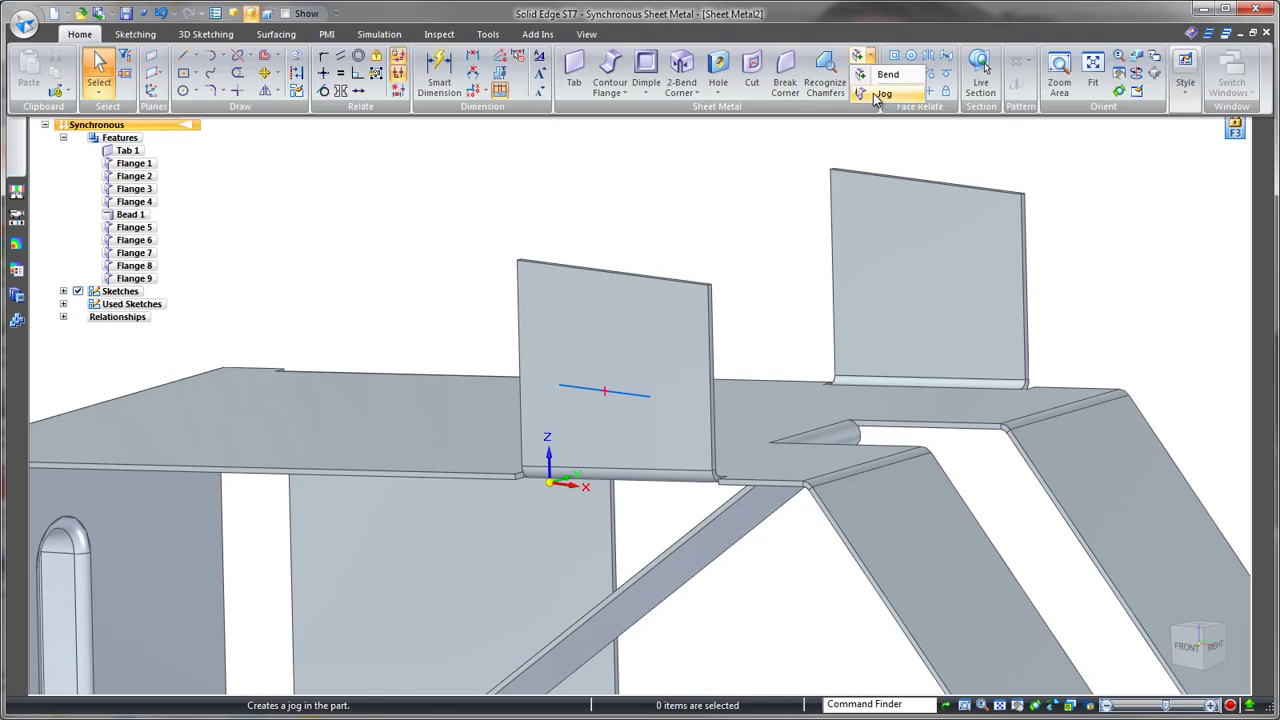
click(888, 72)
click(617, 391)
right_click(620, 394)
click(606, 360)
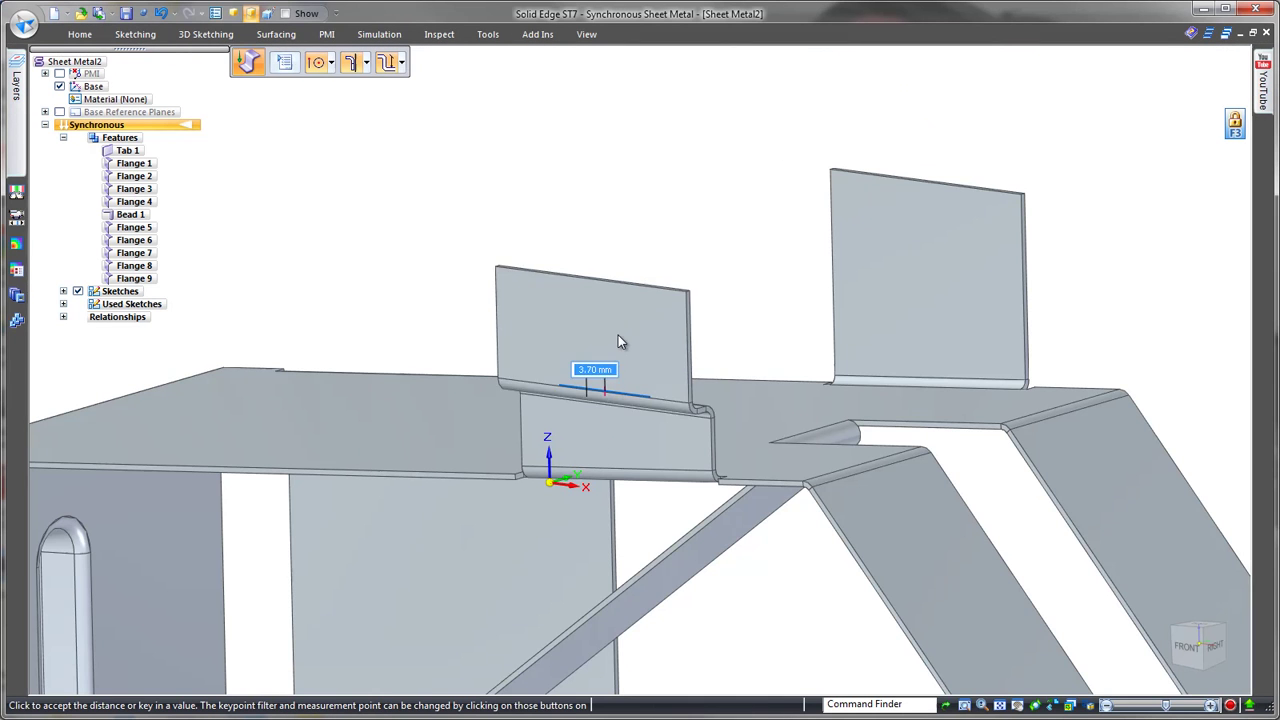
click(800, 169)
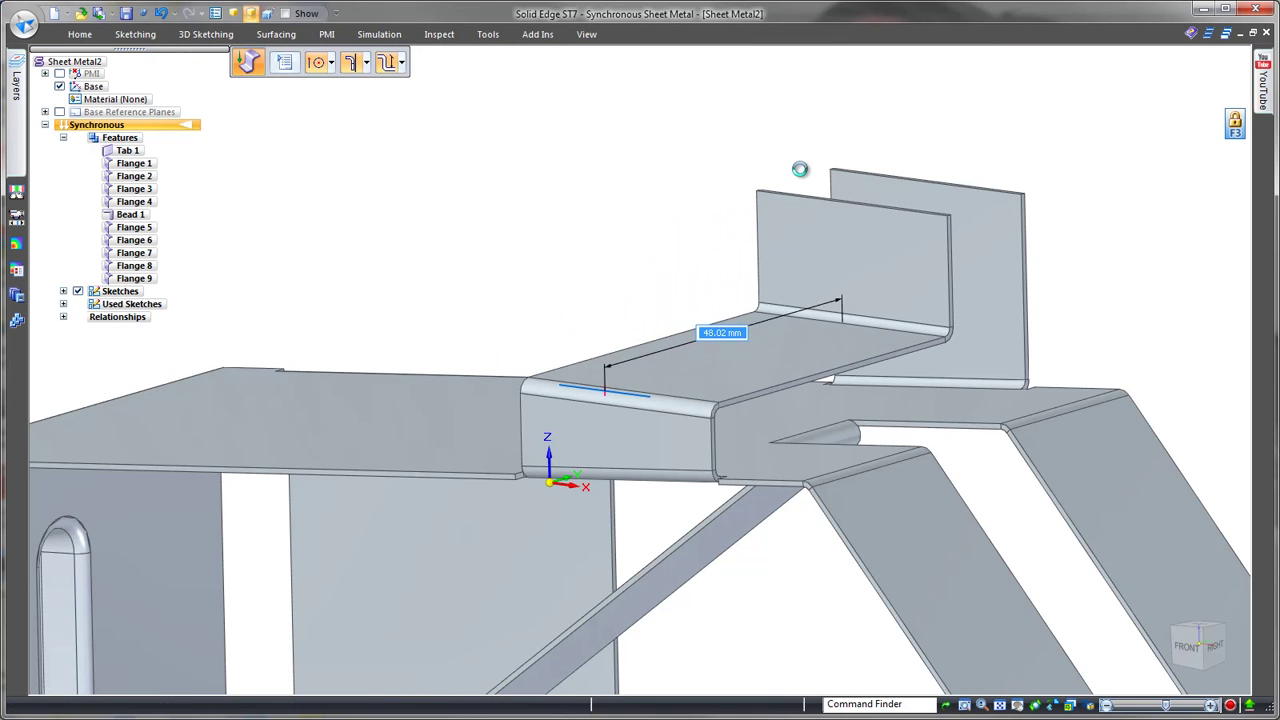
Sketch a short line across the sloped narrow flange beneath the tab, parallel to its lower bend.
middle_drag(706, 165, 834, 376)
right_click(834, 376)
click(869, 380)
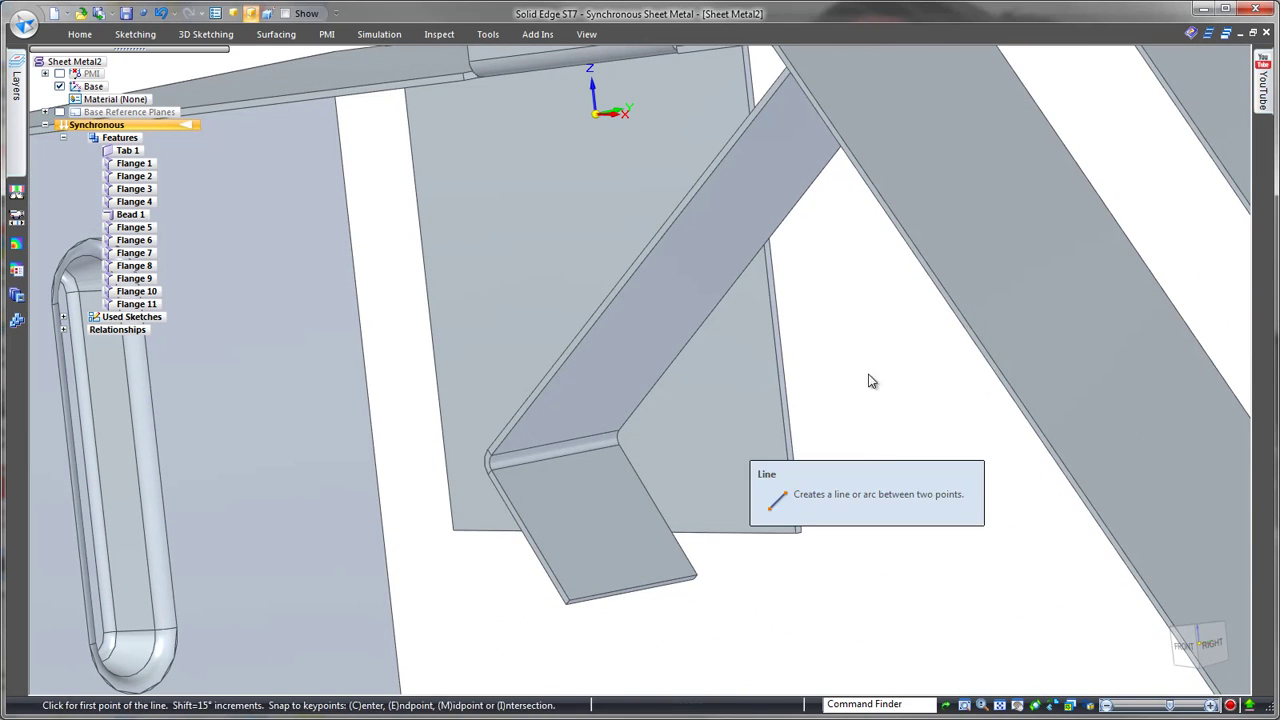
click(614, 349)
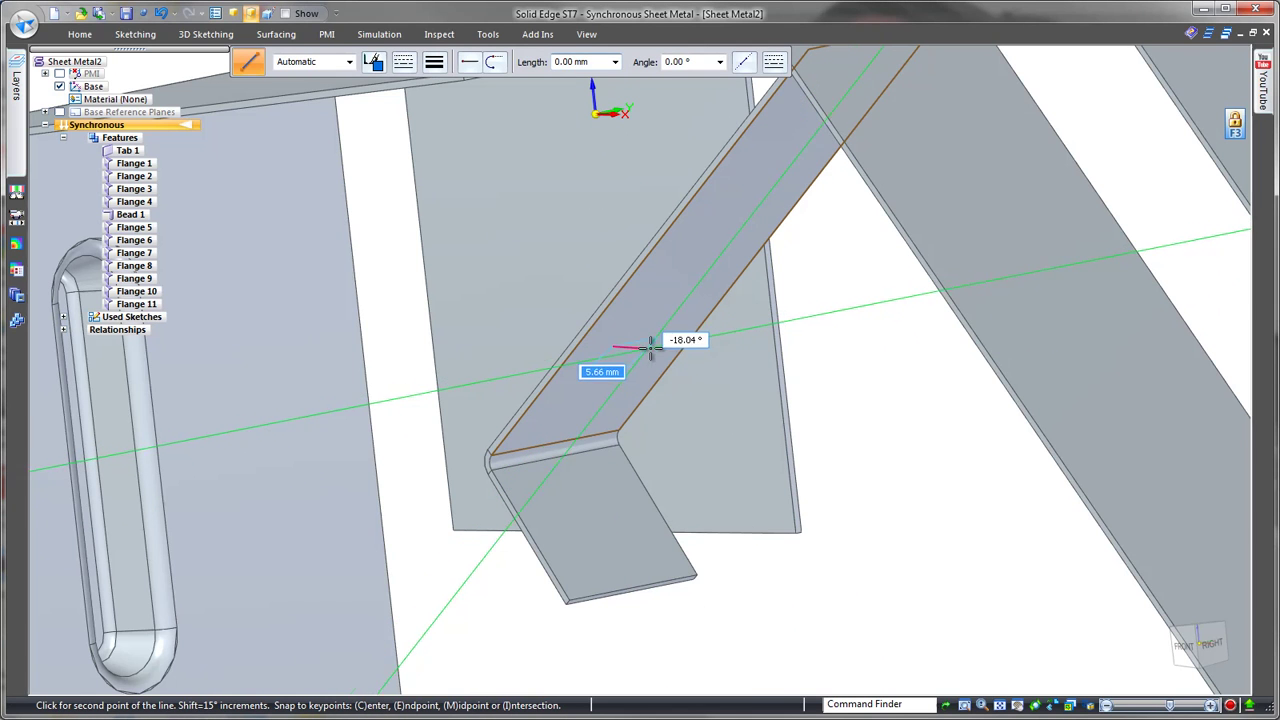
click(673, 335)
key(Escape)
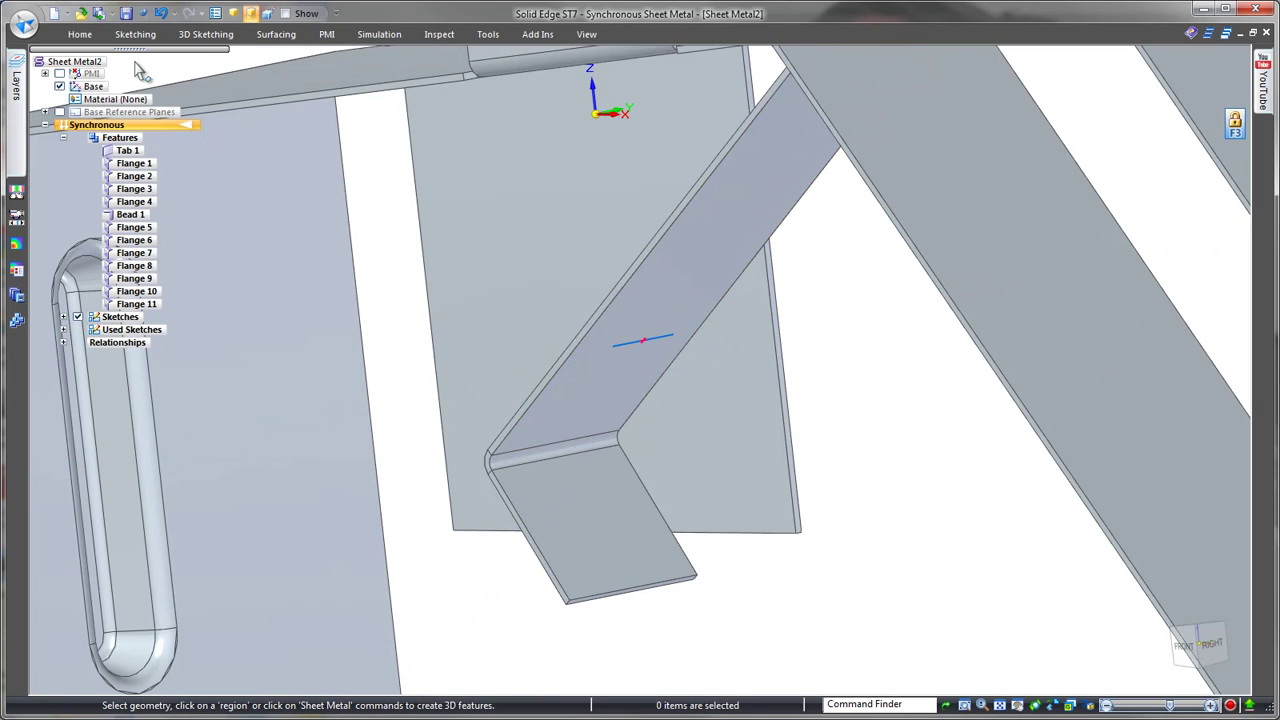
Jog the lower portion of the narrow flange with its end lip at the sketched line, with an offset of about 10.8 mm.
click(80, 34)
click(868, 58)
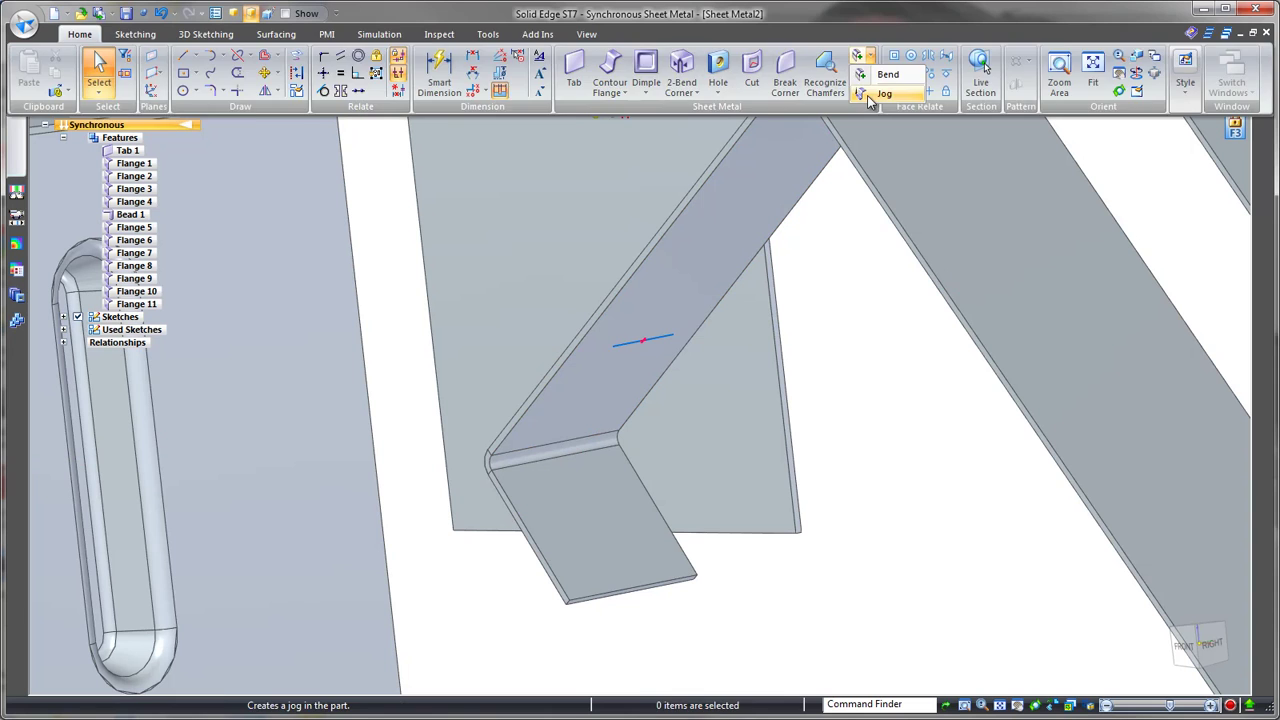
click(882, 92)
click(630, 344)
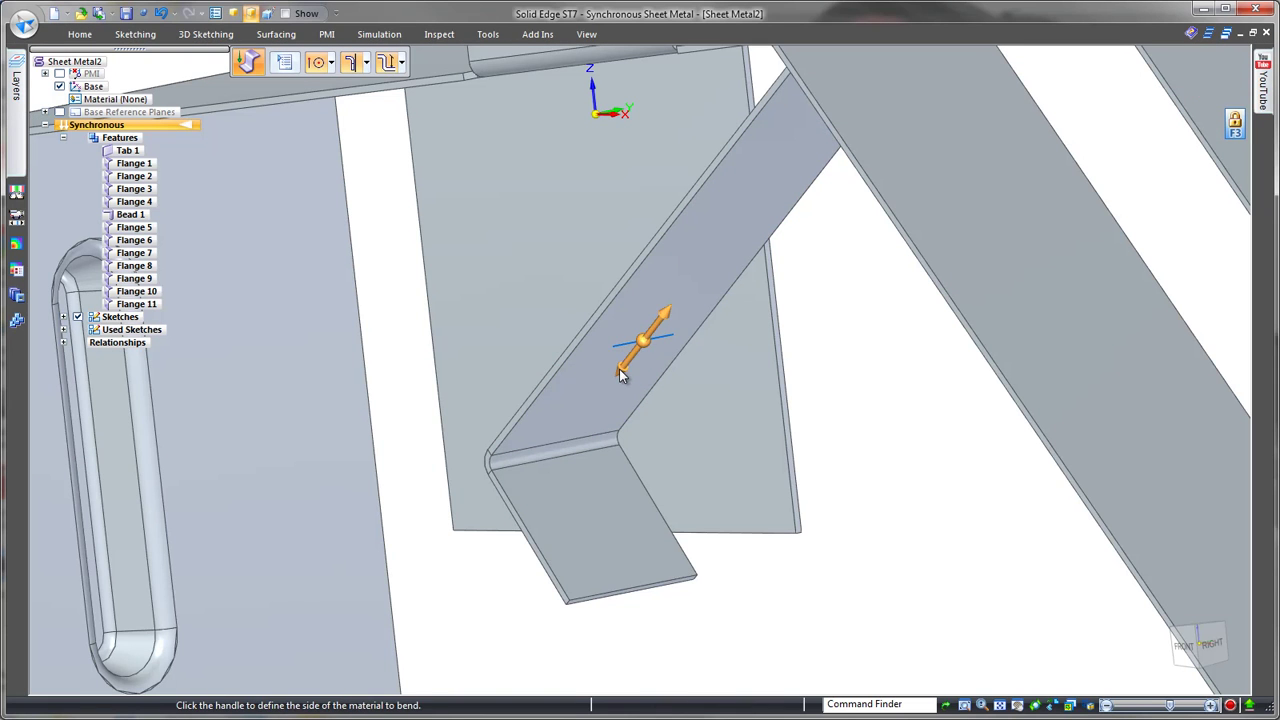
click(619, 369)
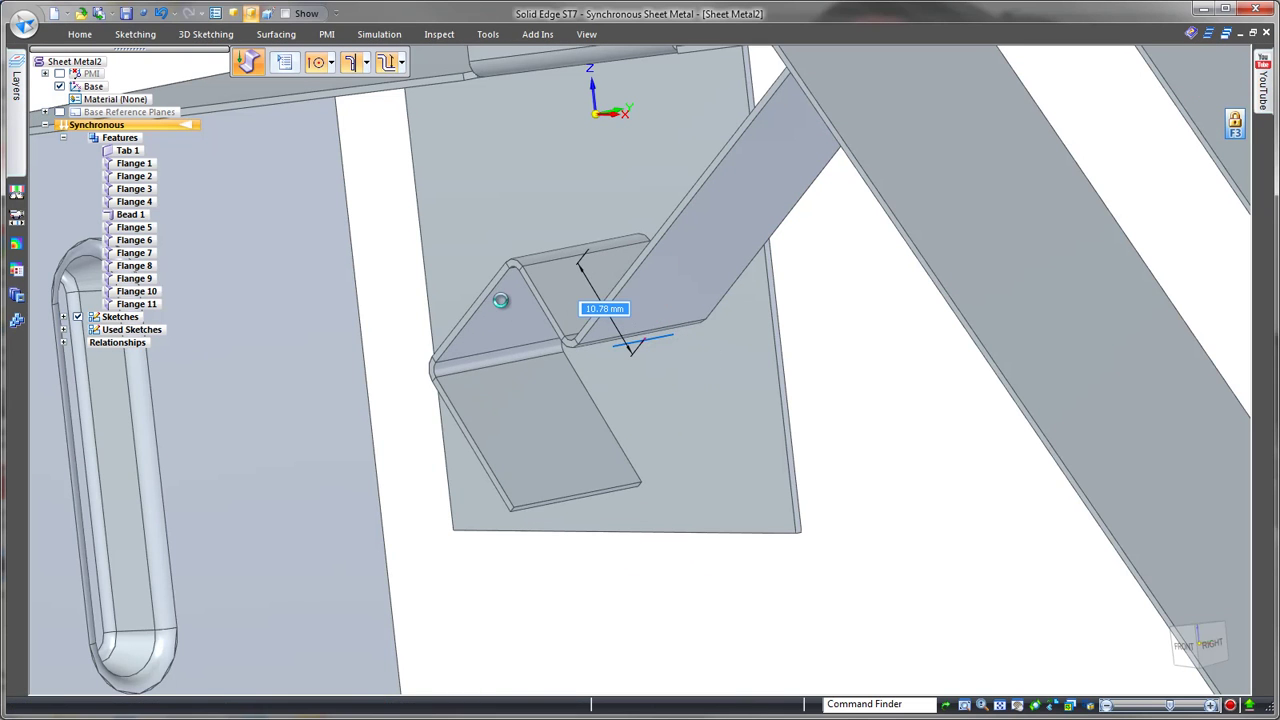
click(500, 300)
Round the free corners of the narrow flange's lip, both upright flanges and the slotted end flange with 8 mm Break Corner radii.
click(79, 34)
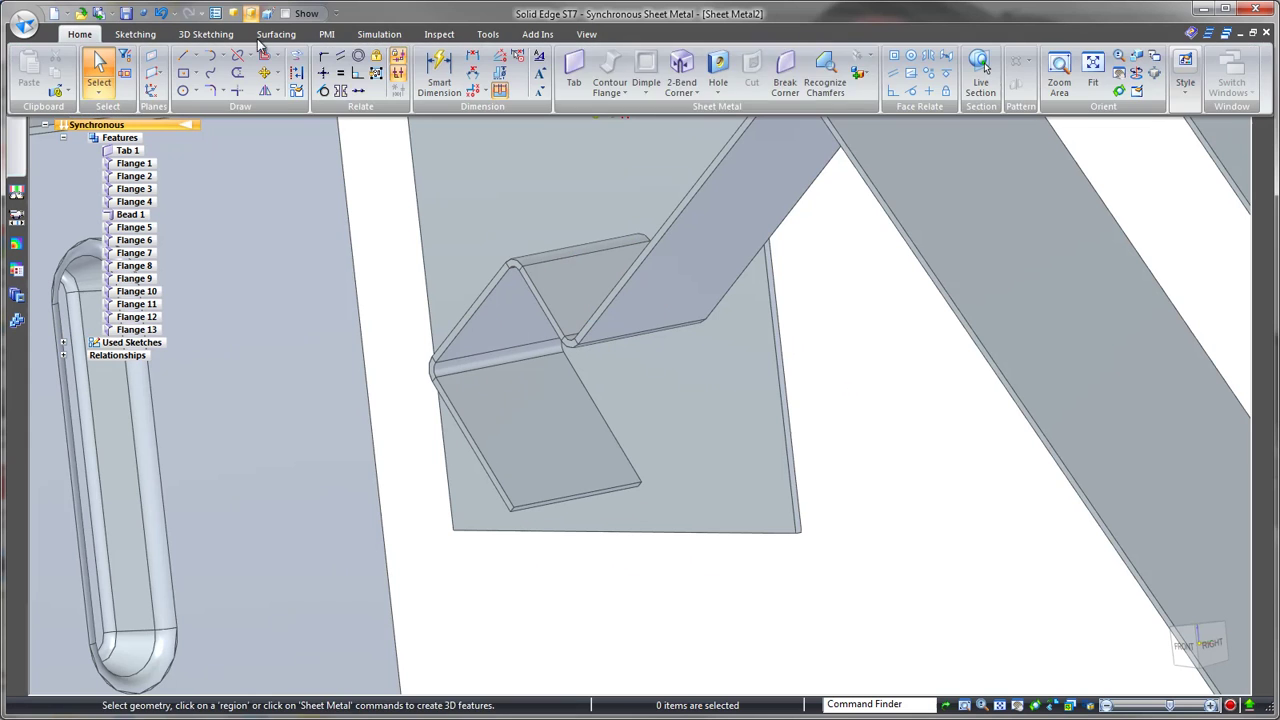
click(780, 65)
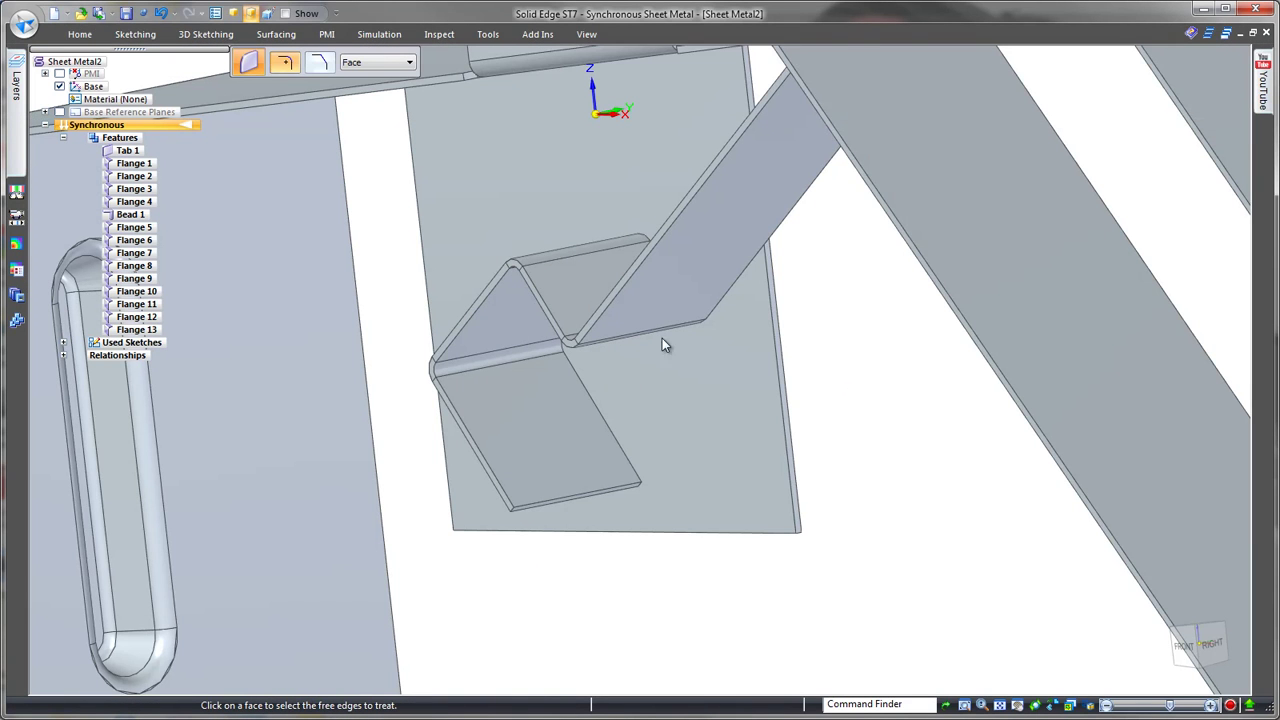
click(564, 477)
middle_drag(800, 445, 700, 241)
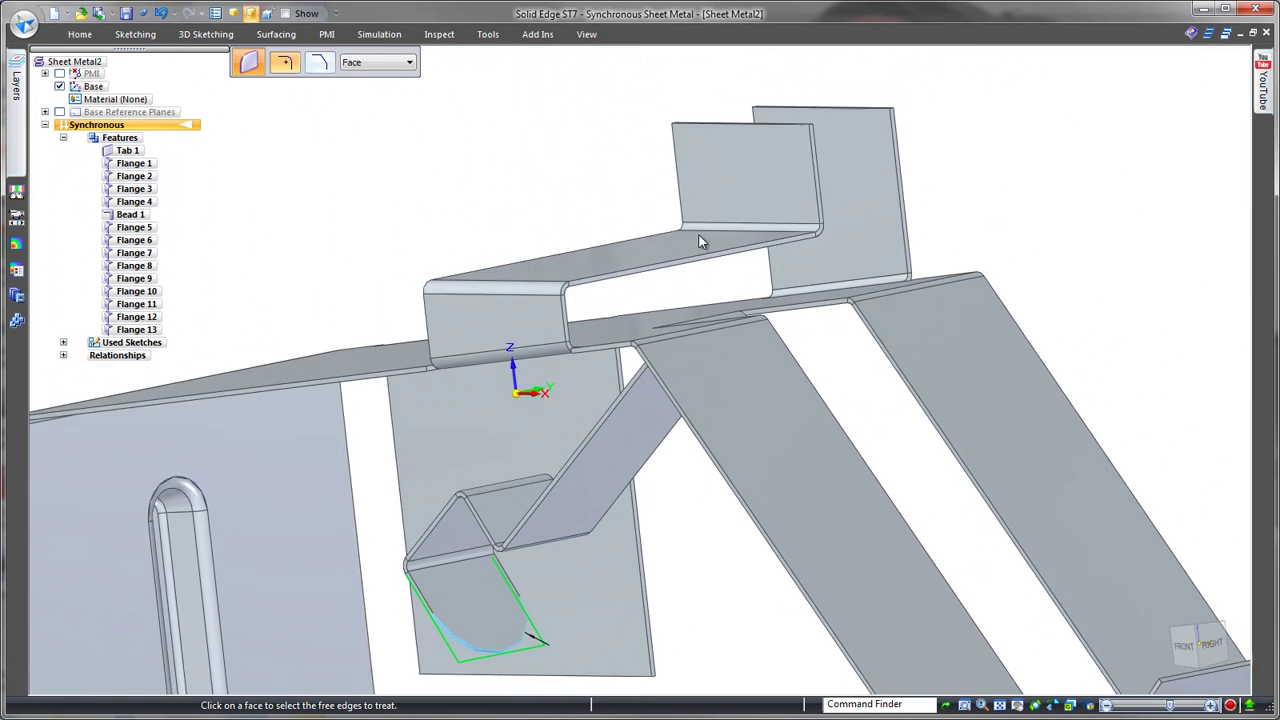
click(720, 197)
click(839, 174)
middle_drag(839, 174, 946, 306)
click(925, 408)
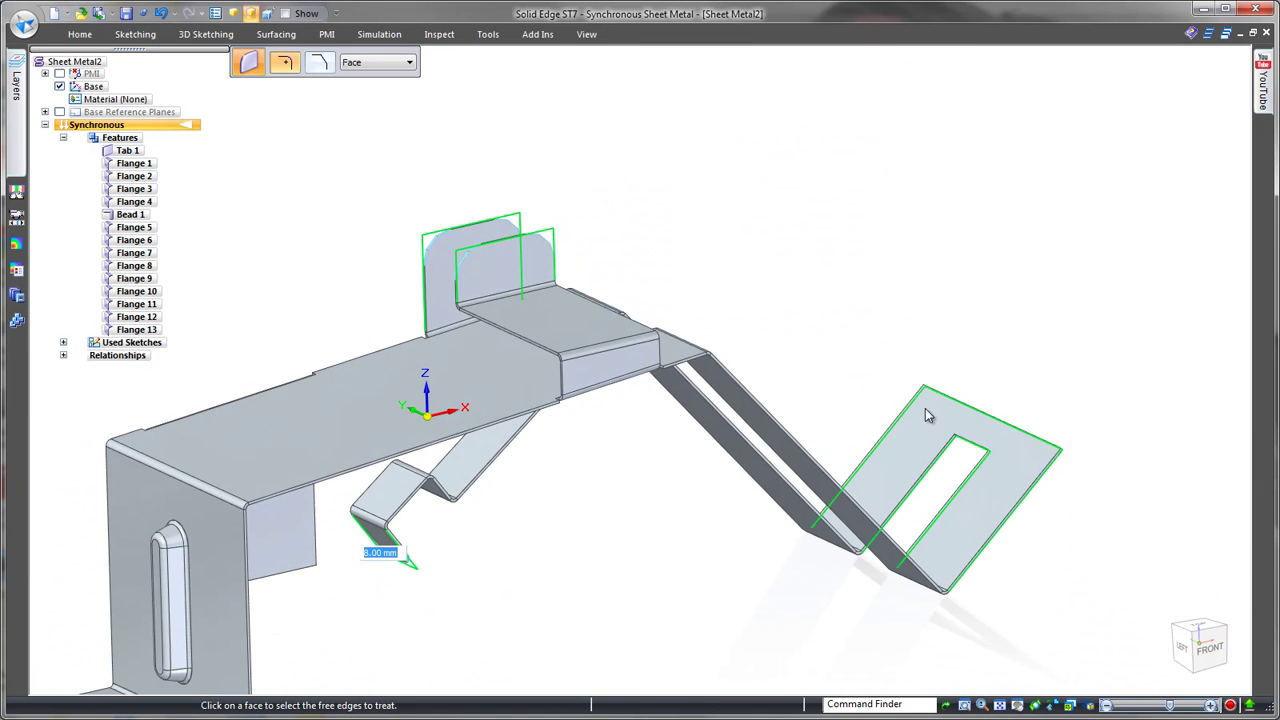
right_click(887, 330)
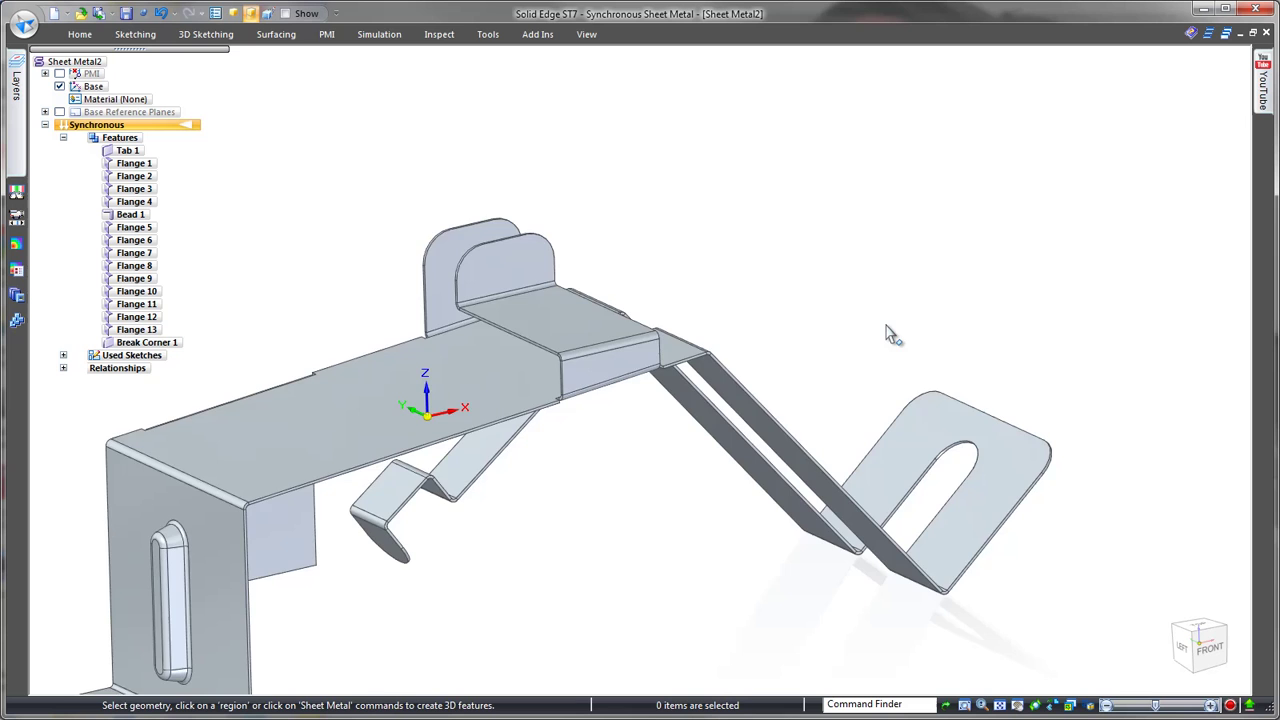
Narrow the horizontal flange below the beaded flange symmetrically by moving its side edge inward.
middle_drag(889, 334, 677, 486)
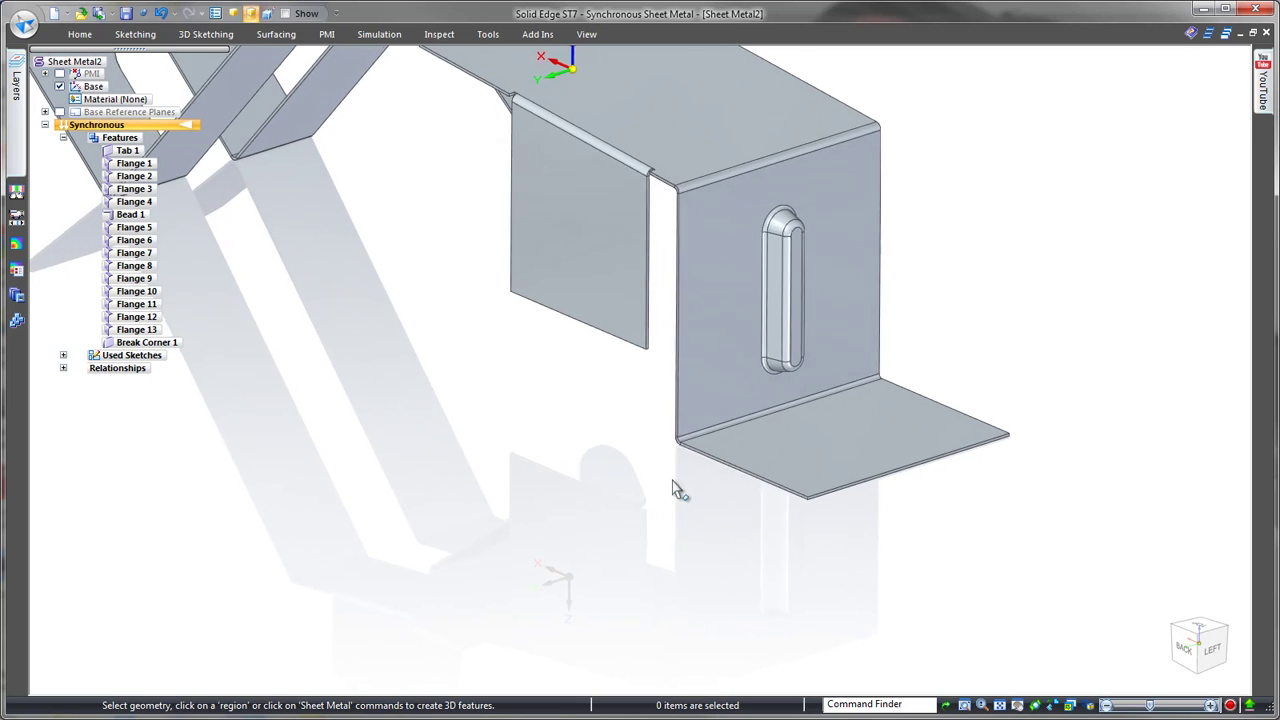
click(724, 474)
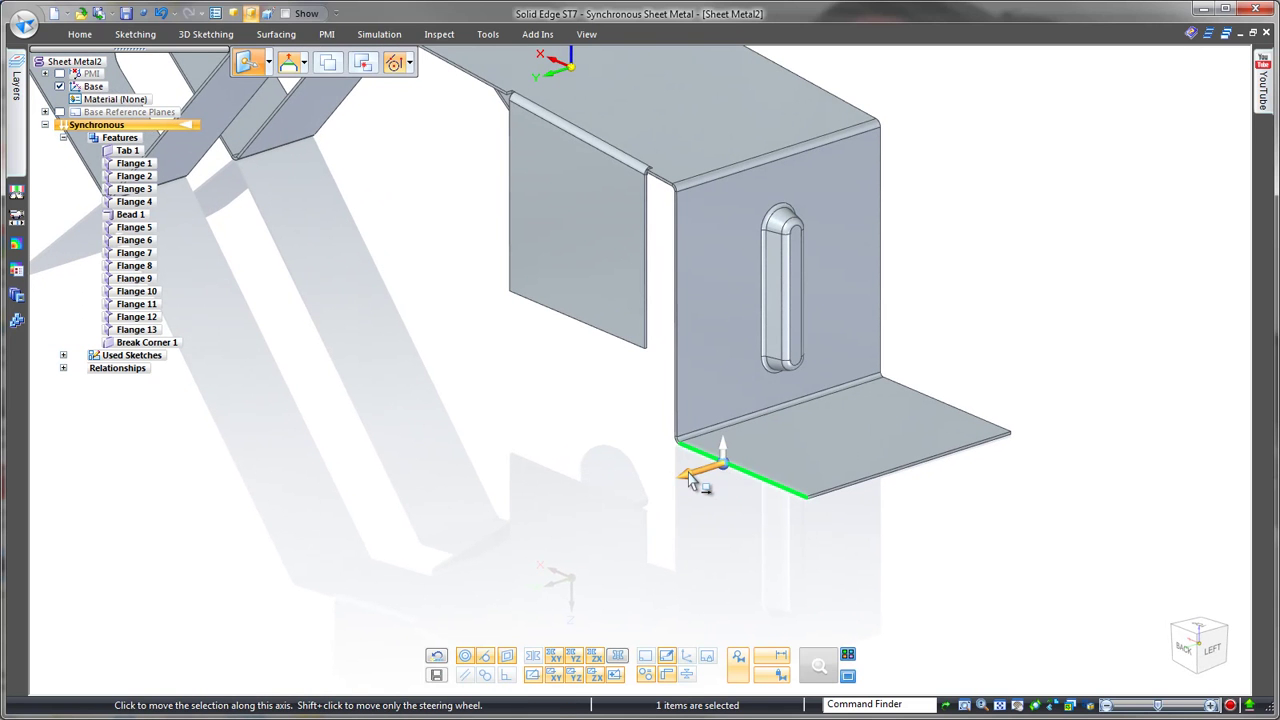
click(689, 479)
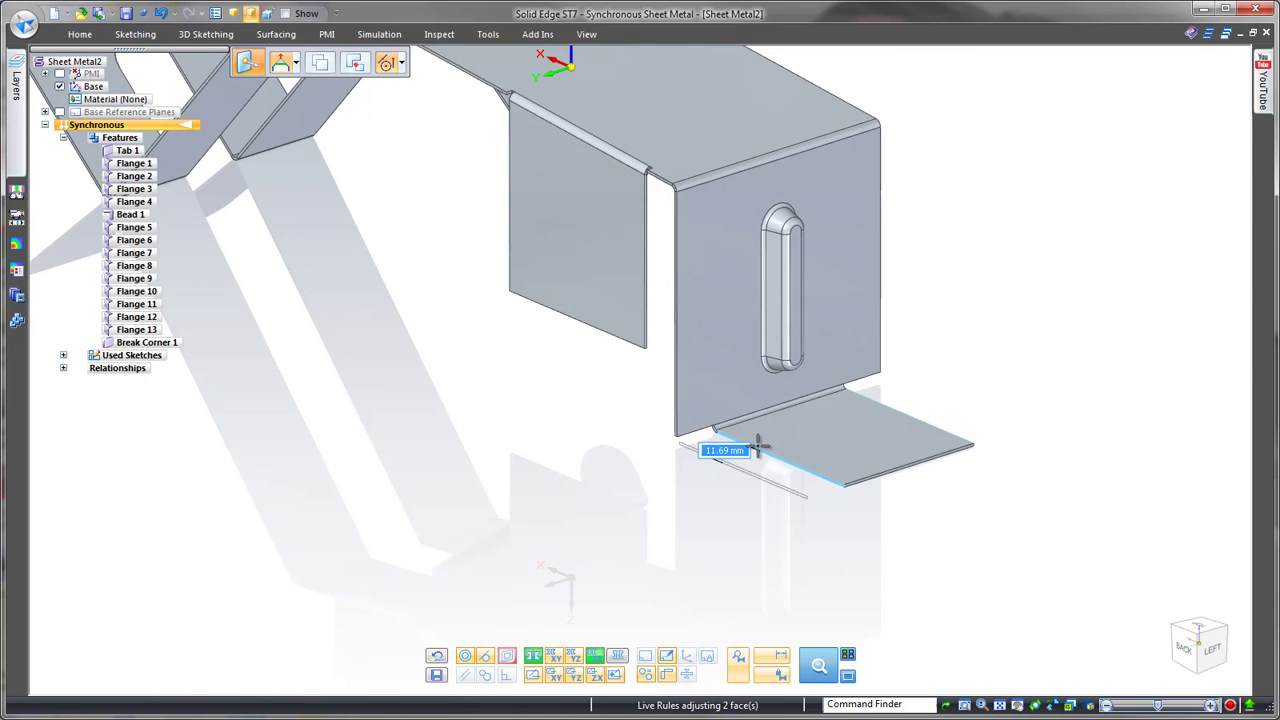
click(779, 450)
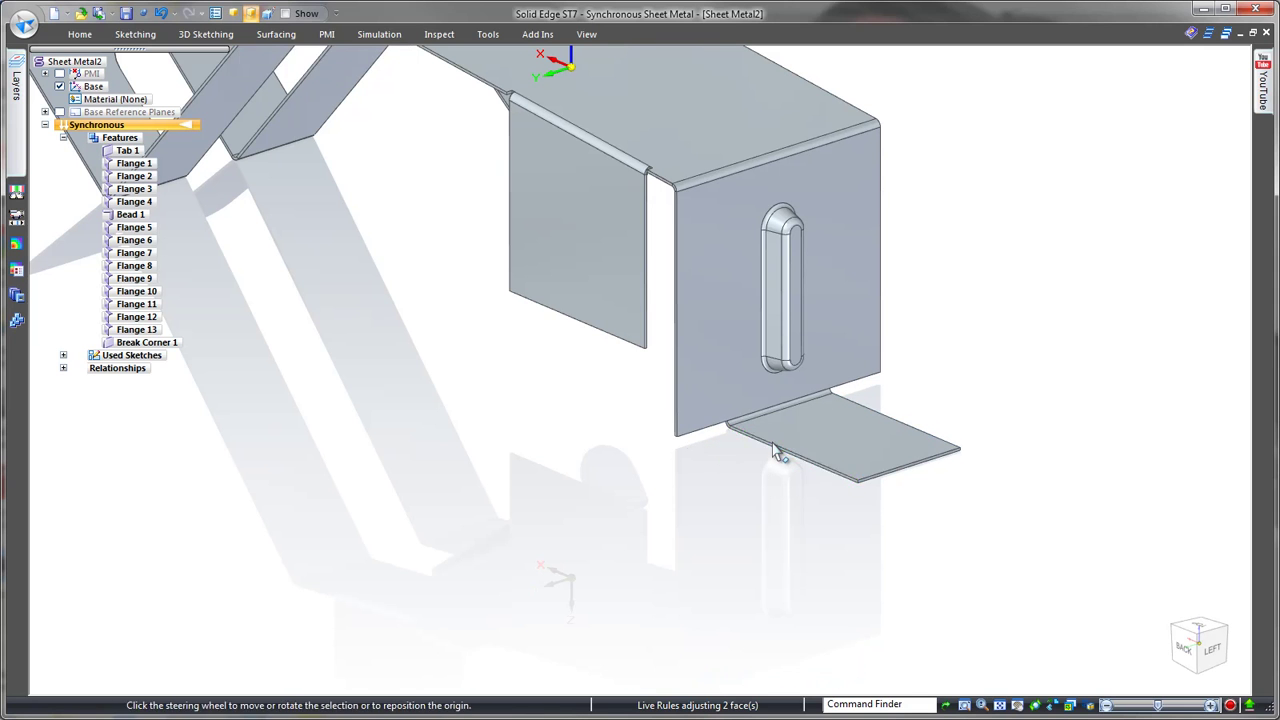
key(Escape)
Add an open hem to the narrowed flange's outer edge using the saved Theebo Hem settings with 1.50 mm bend radius and 15.00 mm flange length.
click(80, 35)
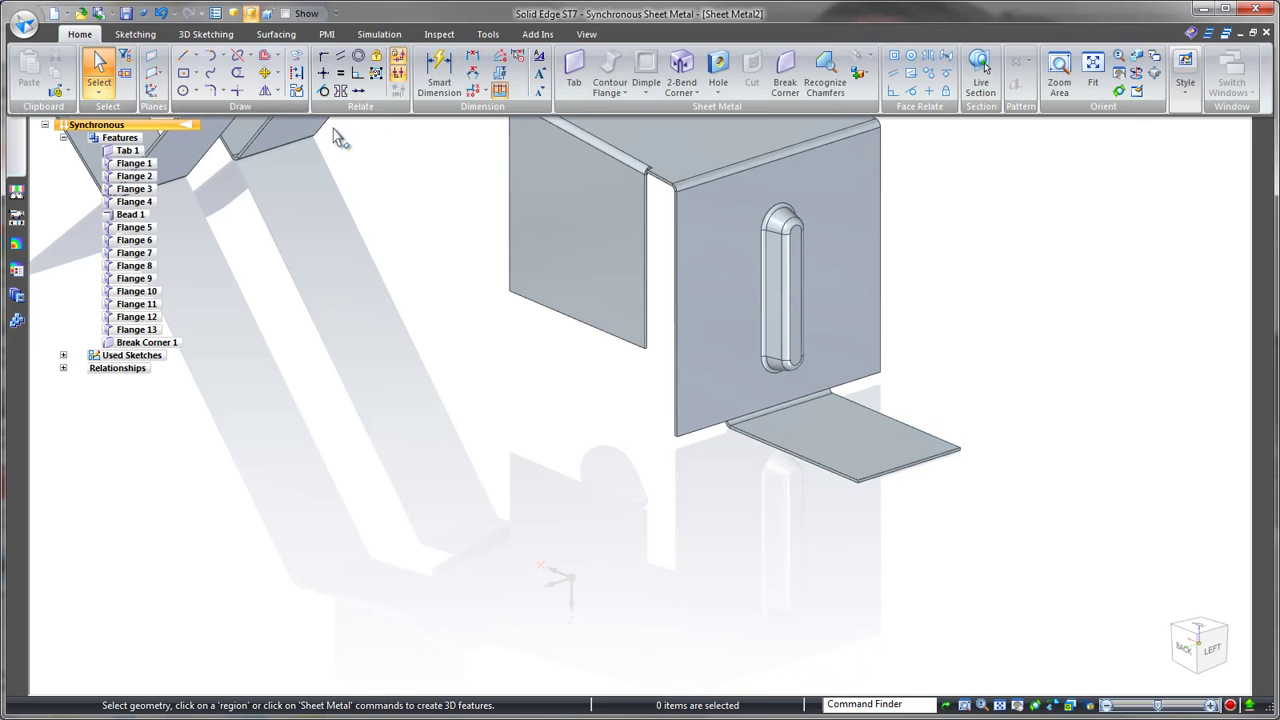
click(608, 86)
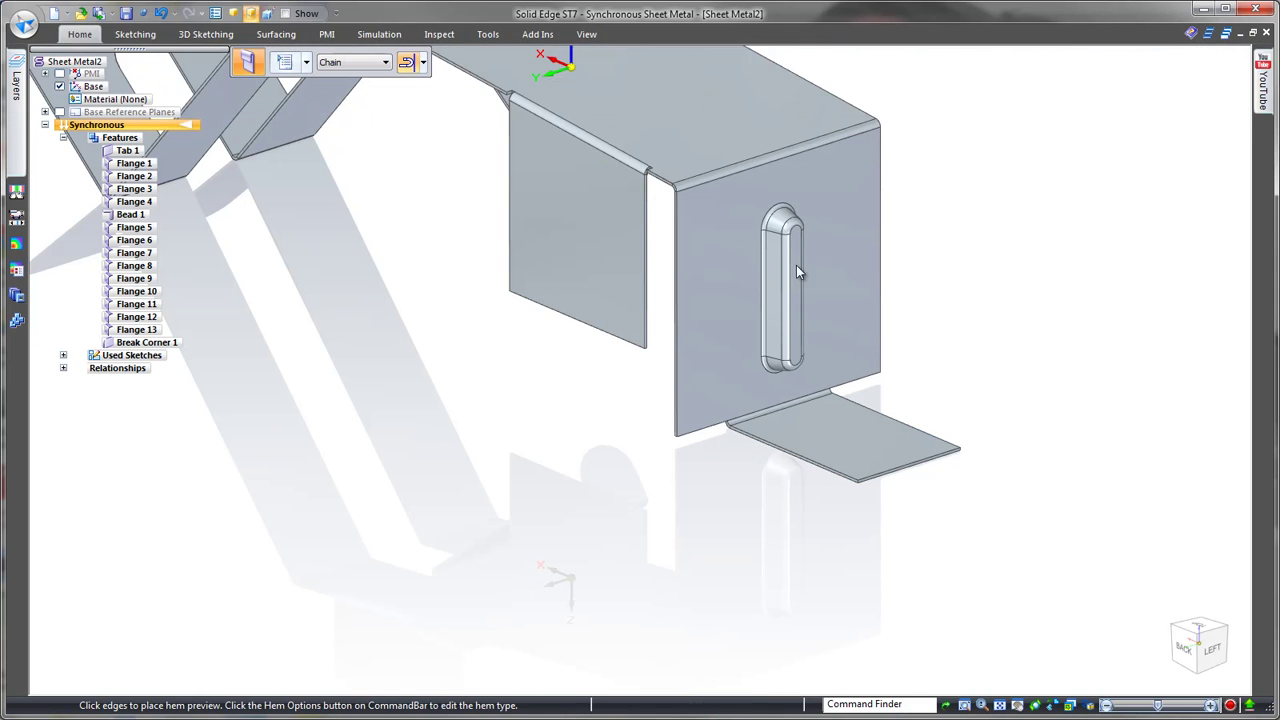
click(914, 468)
click(284, 62)
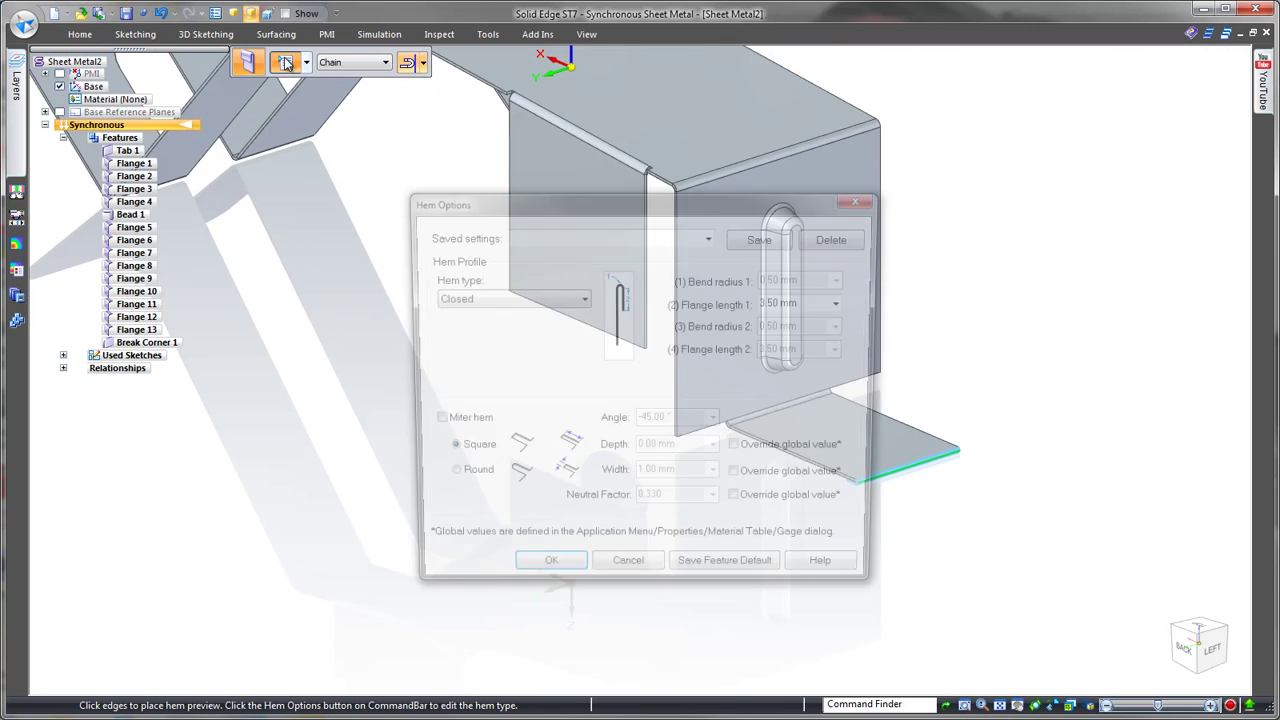
click(711, 236)
click(698, 250)
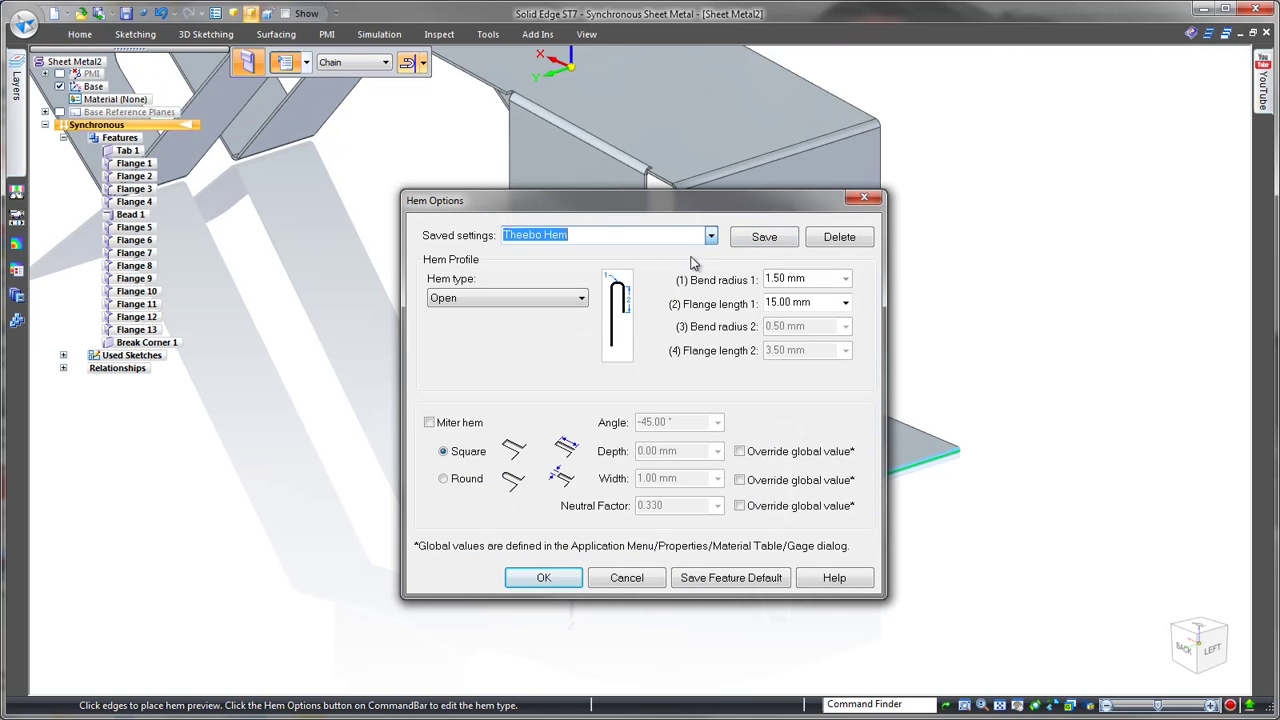
click(543, 577)
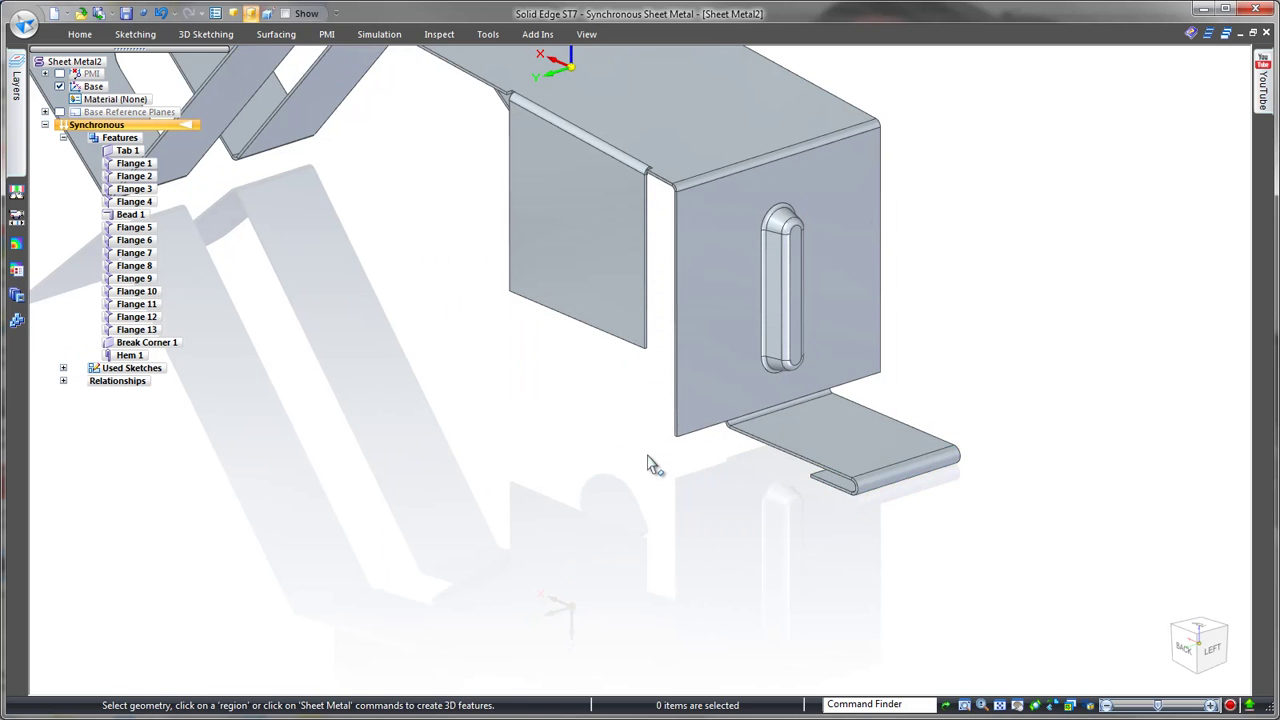
key(ctrl+i)
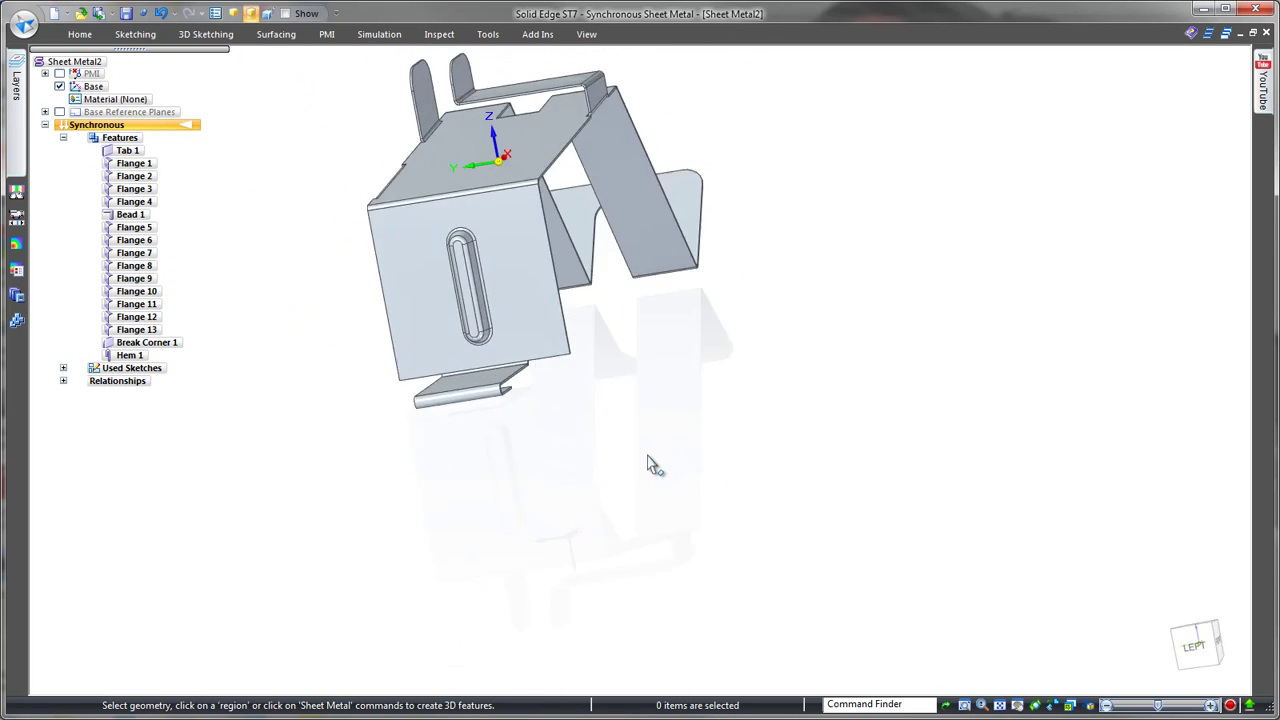